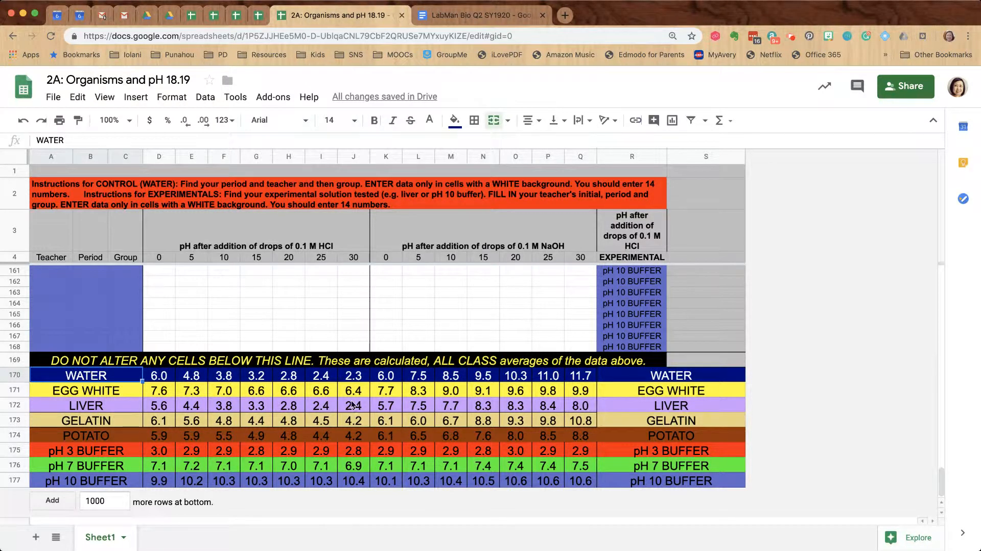
Copy the class-average rows 170–177, WATER through pH 10 BUFFER
scroll(352, 407, "up", 20)
scroll(352, 406, "up", 18)
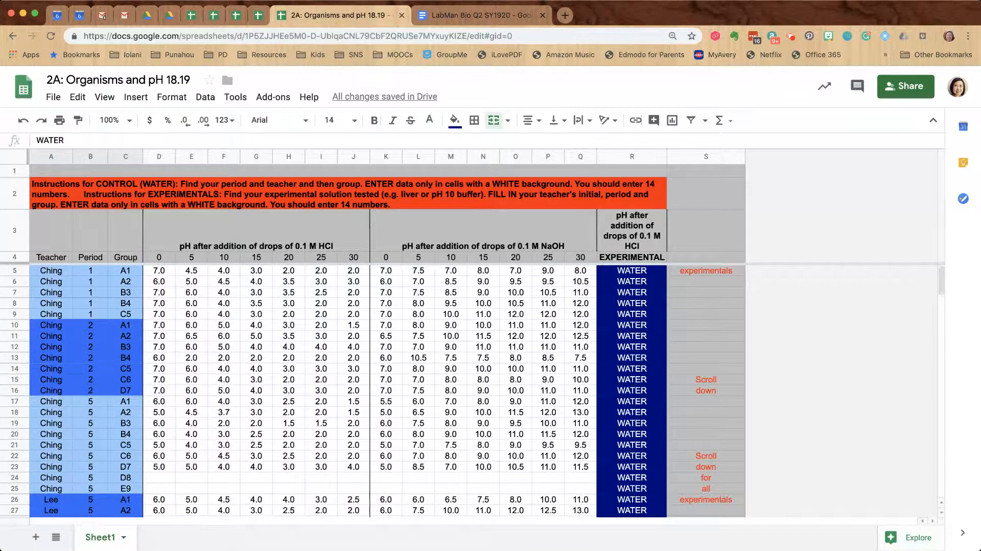
scroll(351, 409, "down", 4)
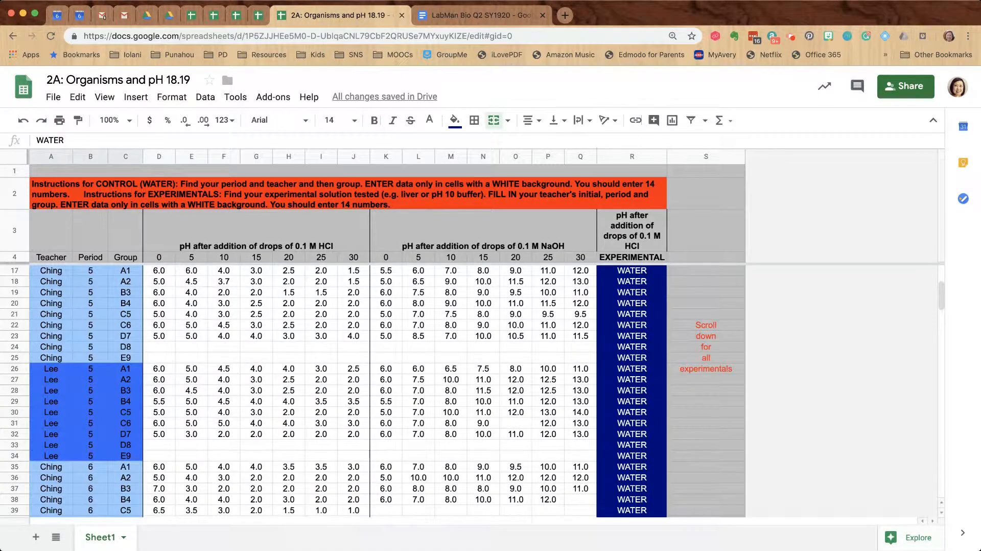
scroll(351, 410, "down", 17)
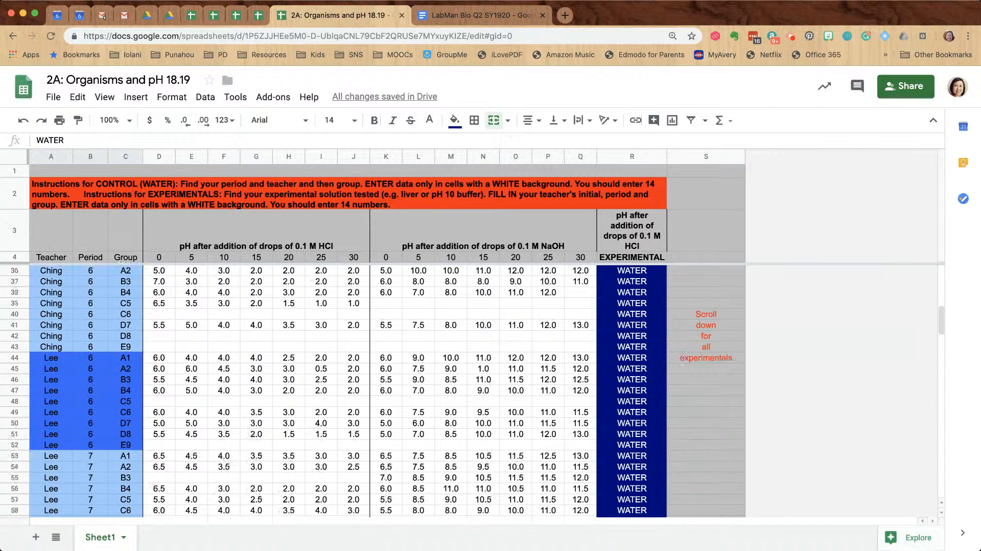
scroll(350, 410, "down", 20)
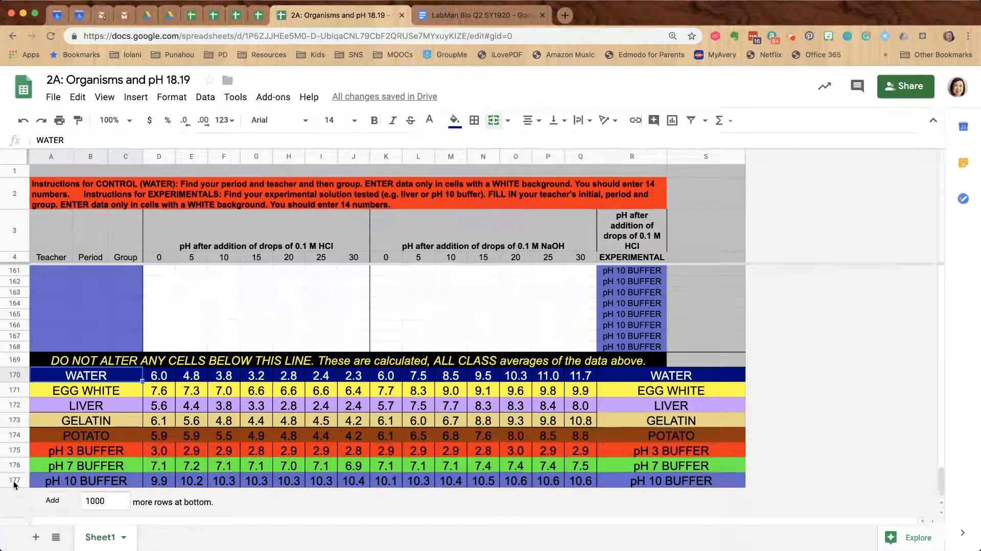
left_click_drag(15, 482, 20, 374)
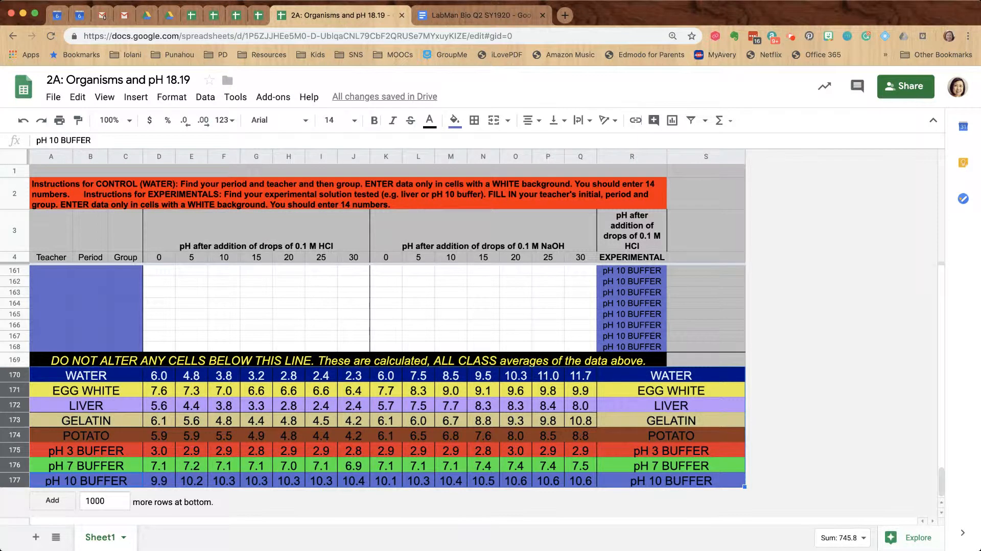
key("ctrl+c")
Paste the copied averages as values only into A1 of a new Sheet5
left_click(35, 537)
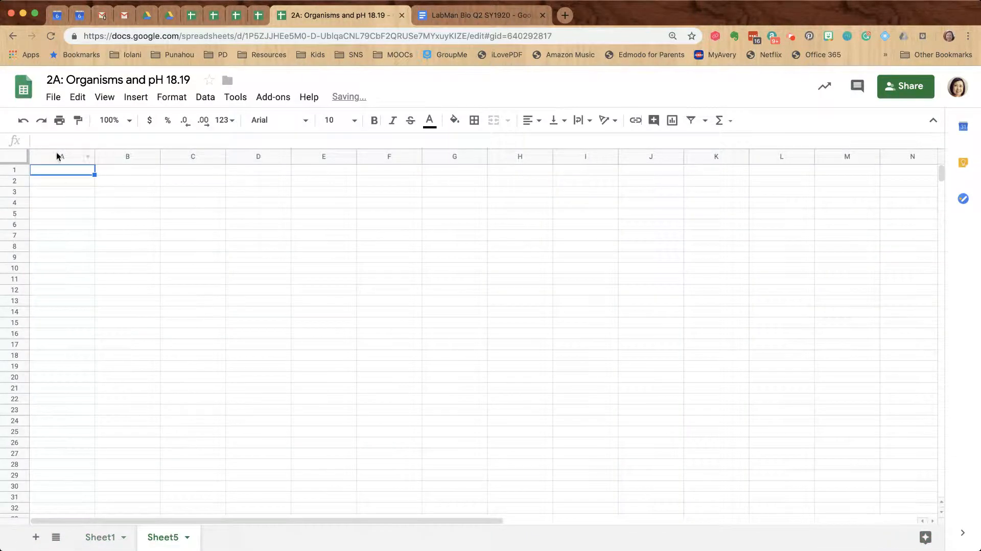
left_click(64, 169)
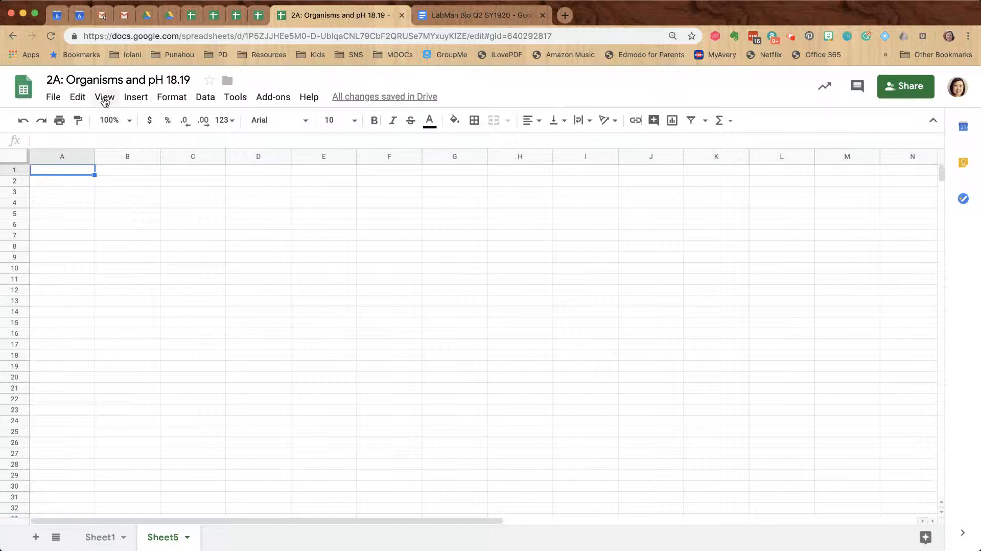
left_click(76, 98)
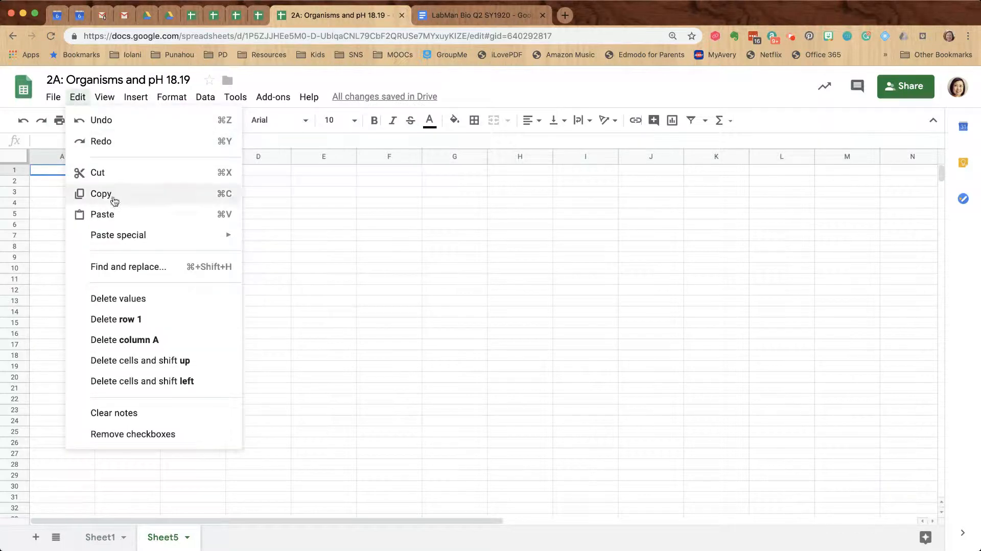
mouse_move(130, 236)
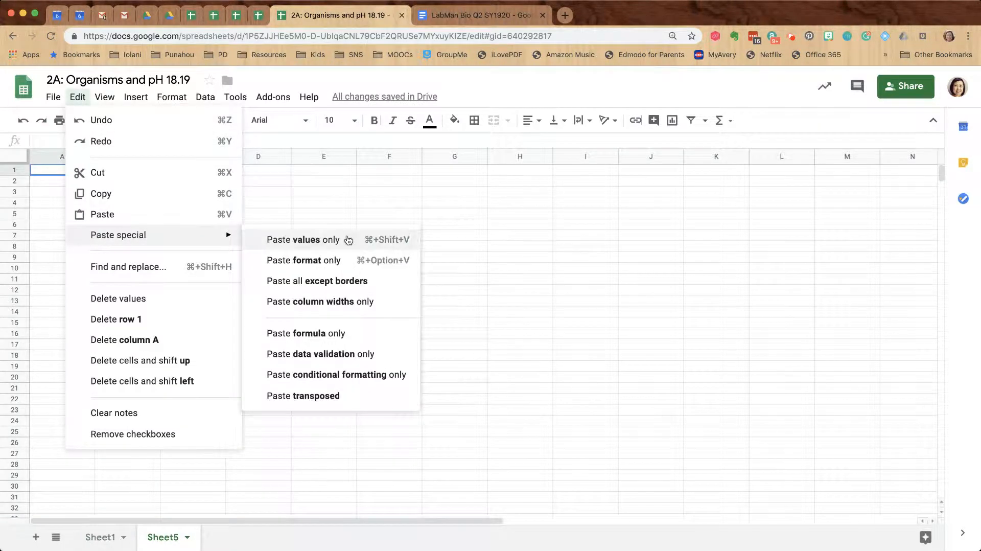
left_click(347, 238)
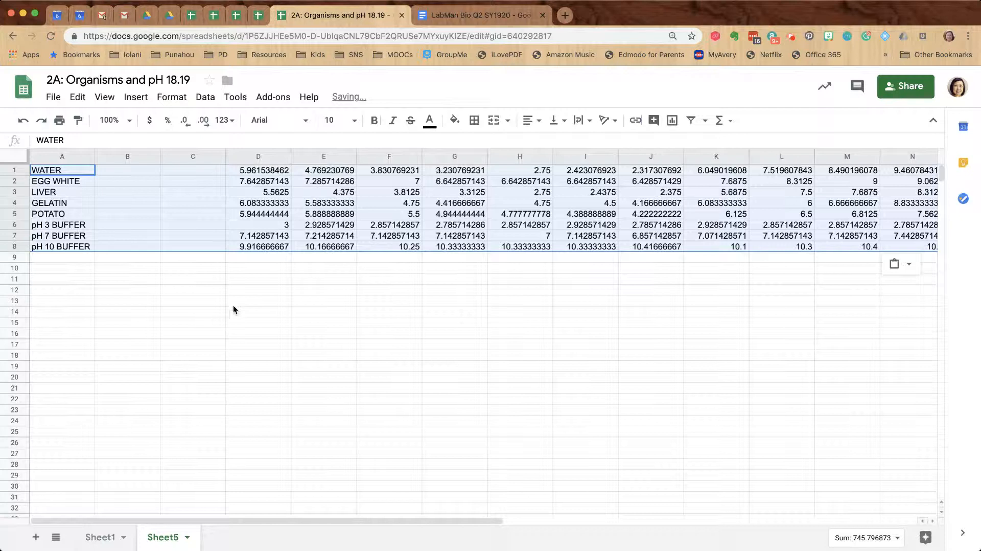
left_click(208, 311)
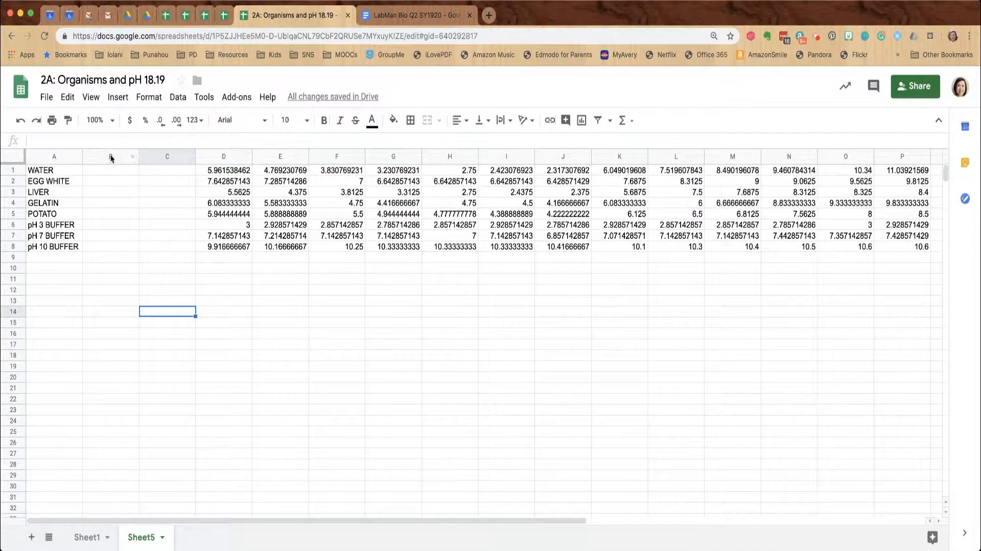
Delete the empty columns B and C
left_click_drag(111, 156, 158, 155)
right_click(163, 157)
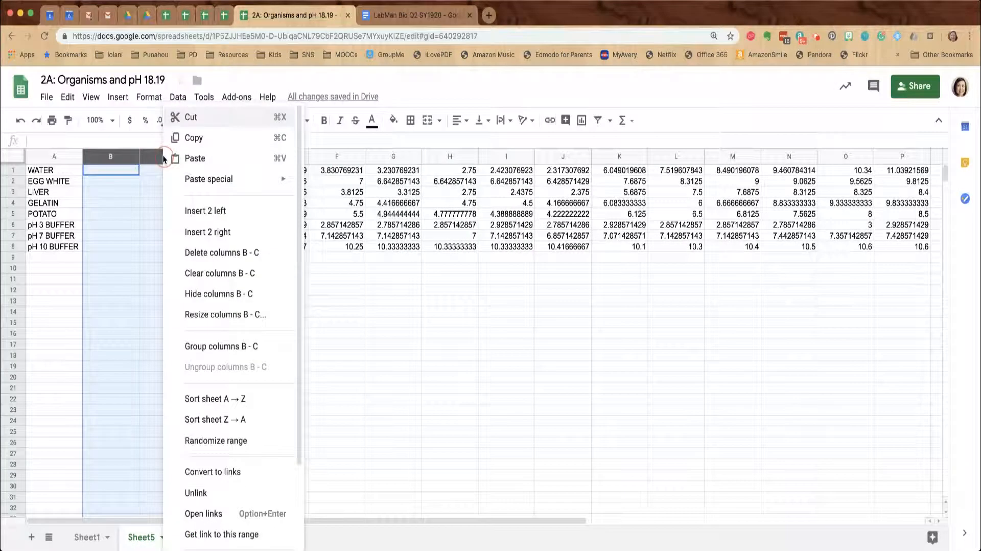
left_click(214, 253)
left_click(110, 171)
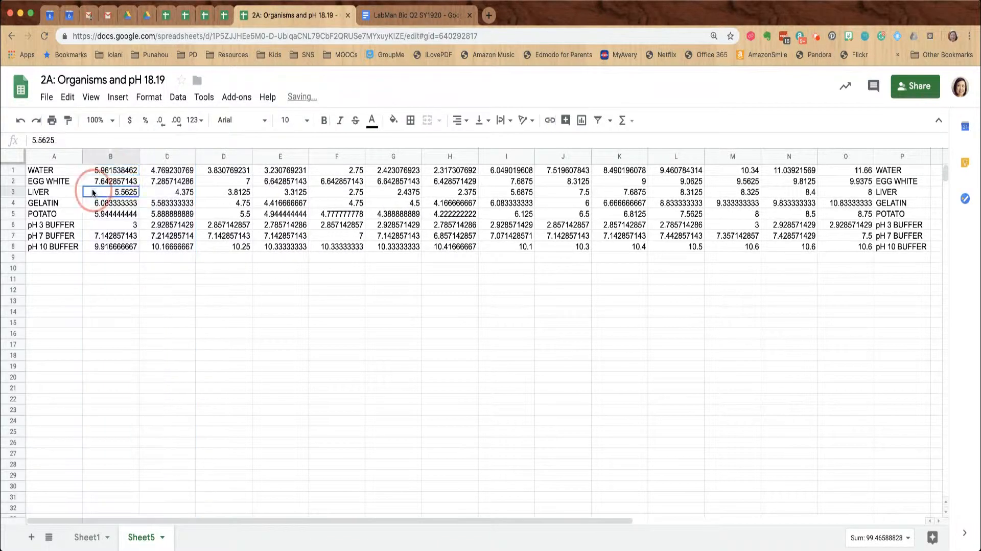
Round the pasted pH averages to one decimal place (e.g. 6.0, 4.8, 3.8)
left_click_drag(110, 170, 867, 247)
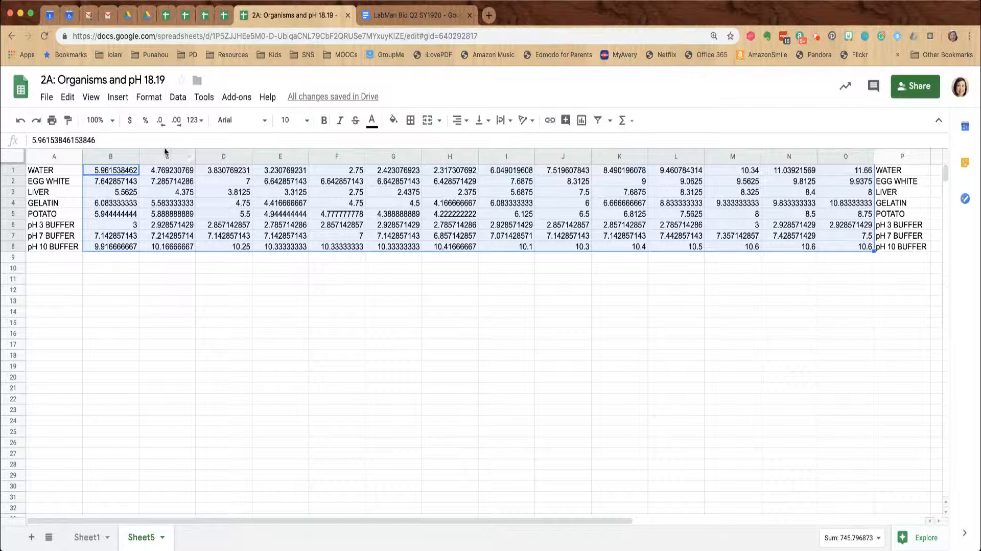
left_click(158, 122)
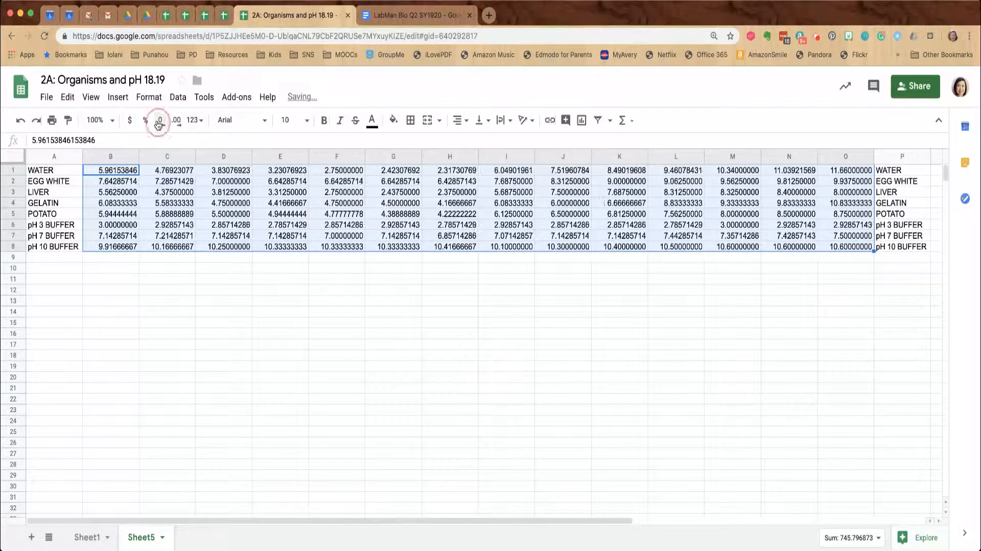
left_click(159, 122)
left_click(158, 122)
left_click(158, 123)
left_click(158, 123)
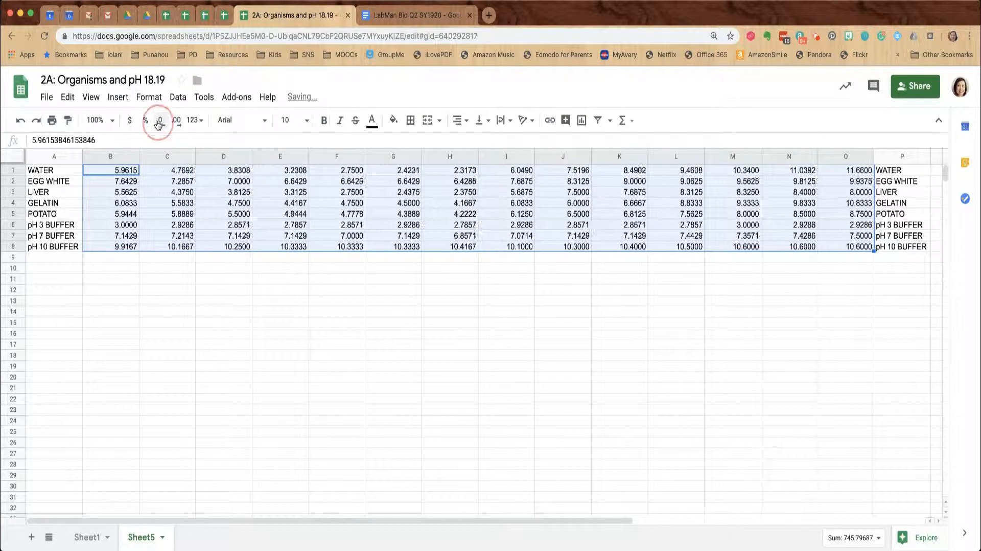
left_click(158, 122)
left_click(158, 123)
left_click(158, 123)
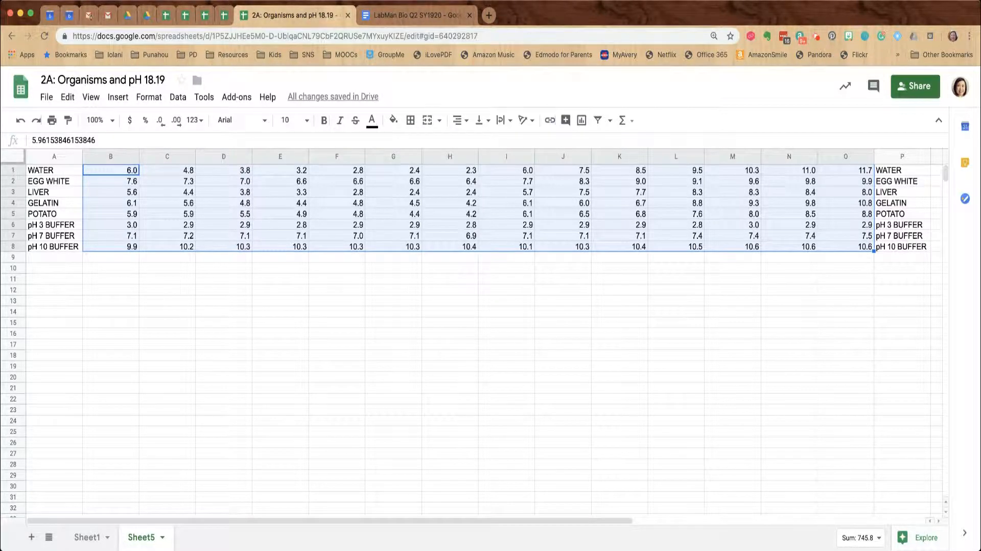
Insert a new row above WATER and label it Drops in A1
left_click(14, 171)
right_click(14, 171)
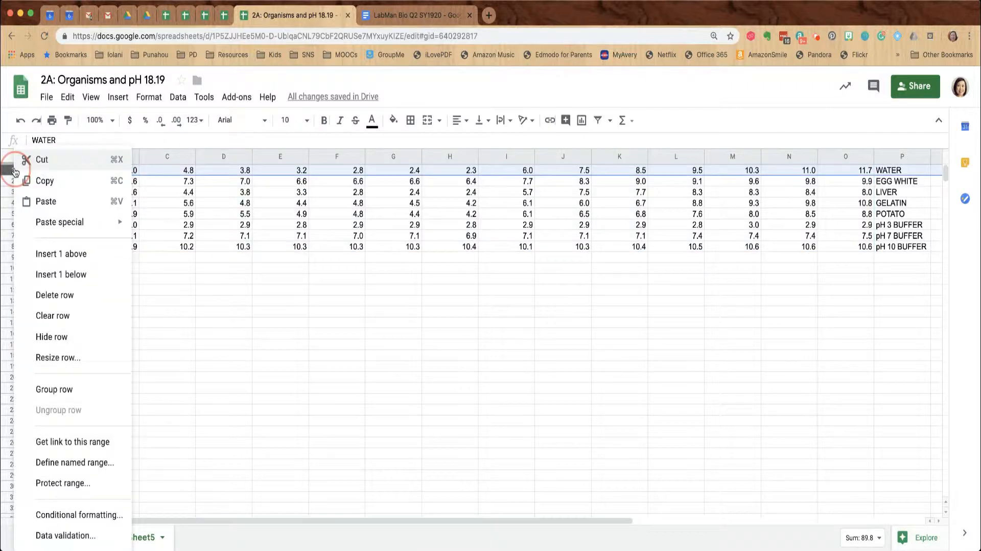
left_click(62, 254)
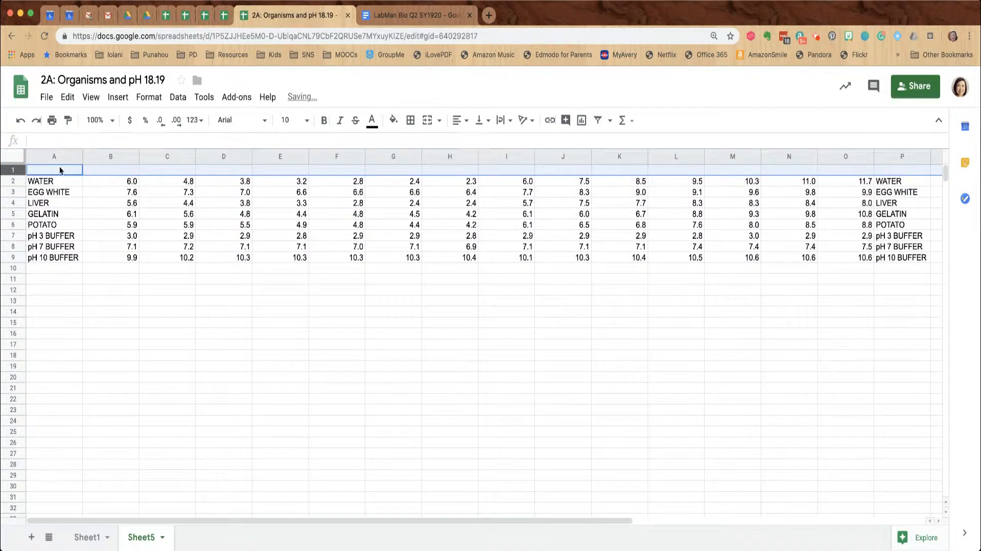
type("Drops")
key("Tab")
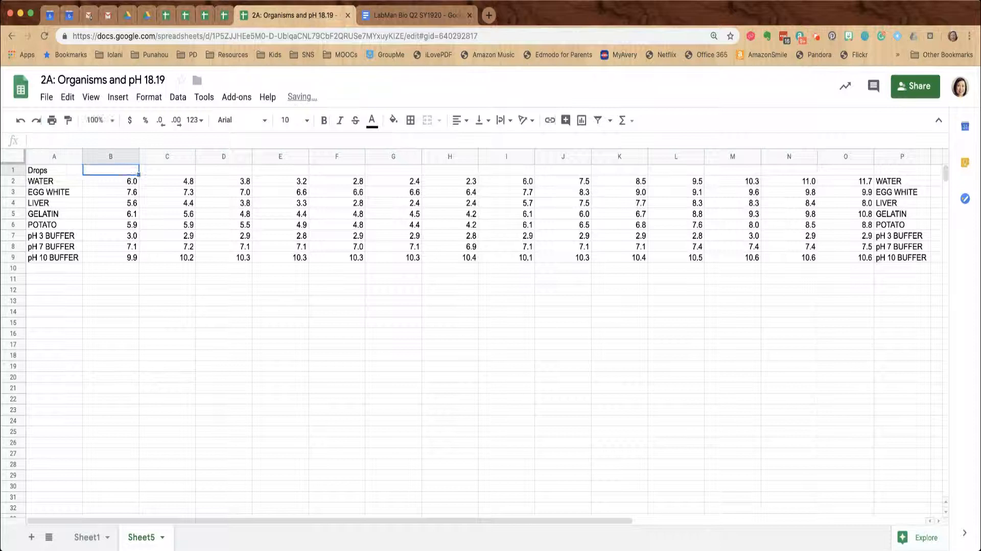
Enter drop counts 0, 5, 10, 15, 20, 25 and 30 across B1:H1
type("0")
key("Tab")
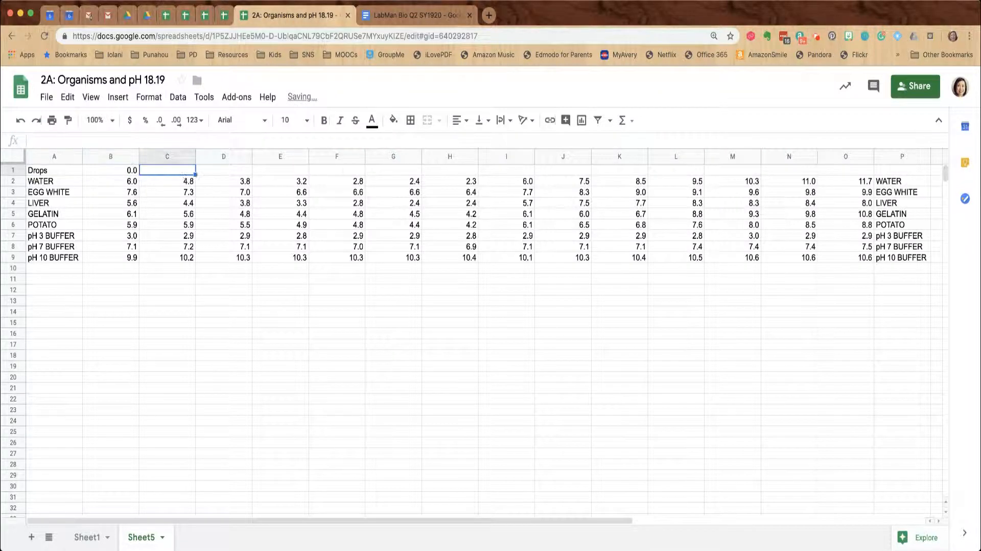
type("5")
key("Tab")
type("10")
key("Tab")
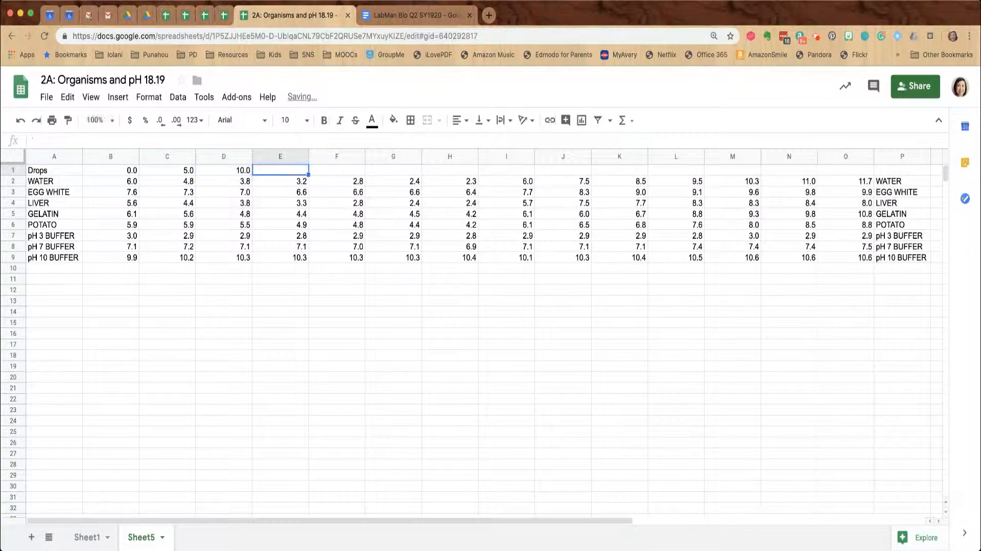
type("15")
key("Tab")
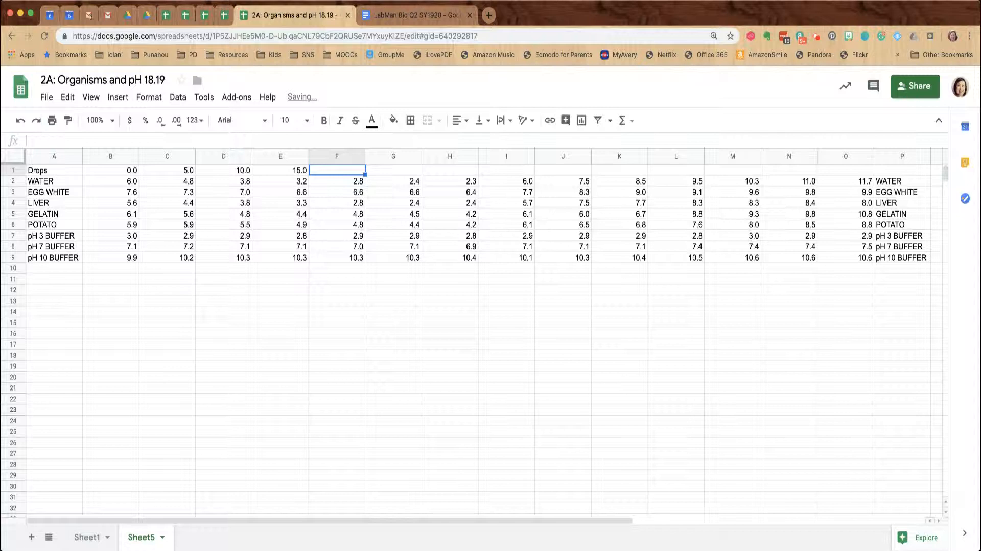
type("20")
key("Tab")
type("25")
key("Tab")
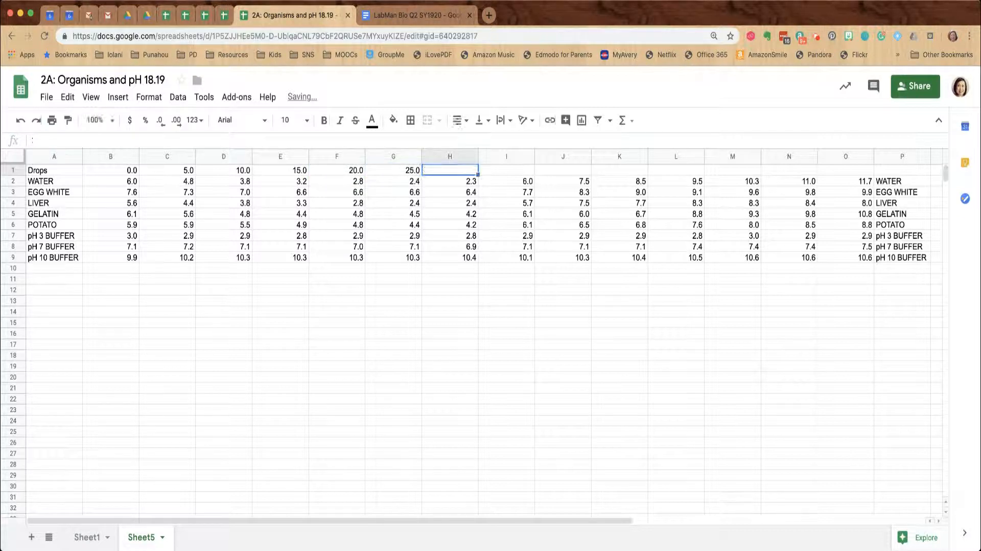
type("30")
left_click(55, 256)
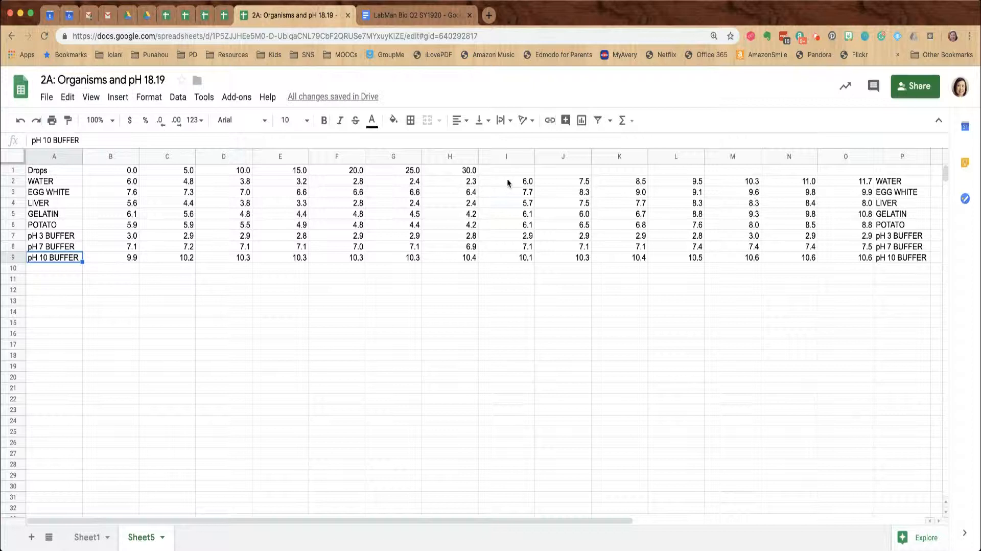
Move readings I2:O9 into B10:H17 and their labels P2:P9 into A10:A17
left_click_drag(508, 182, 862, 266)
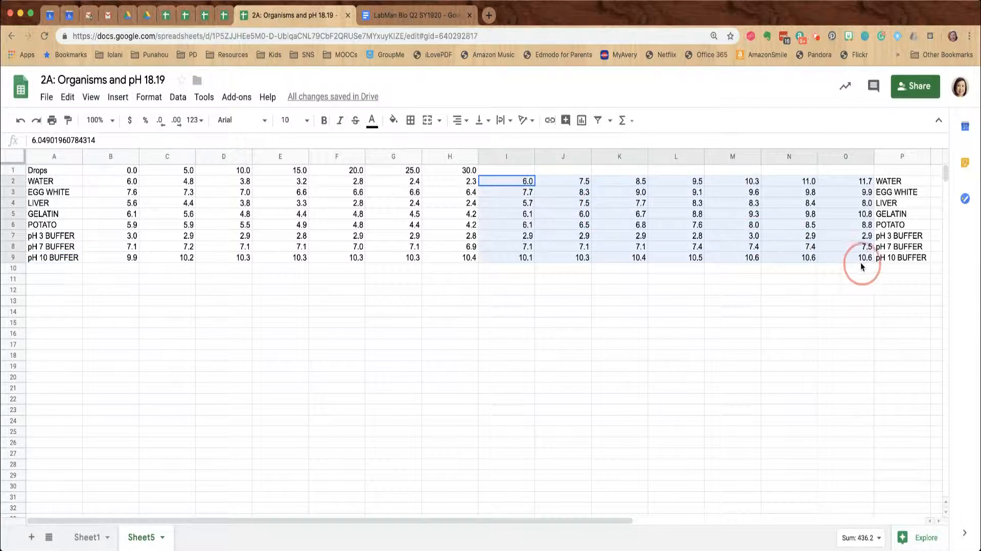
left_click_drag(125, 183, 464, 258)
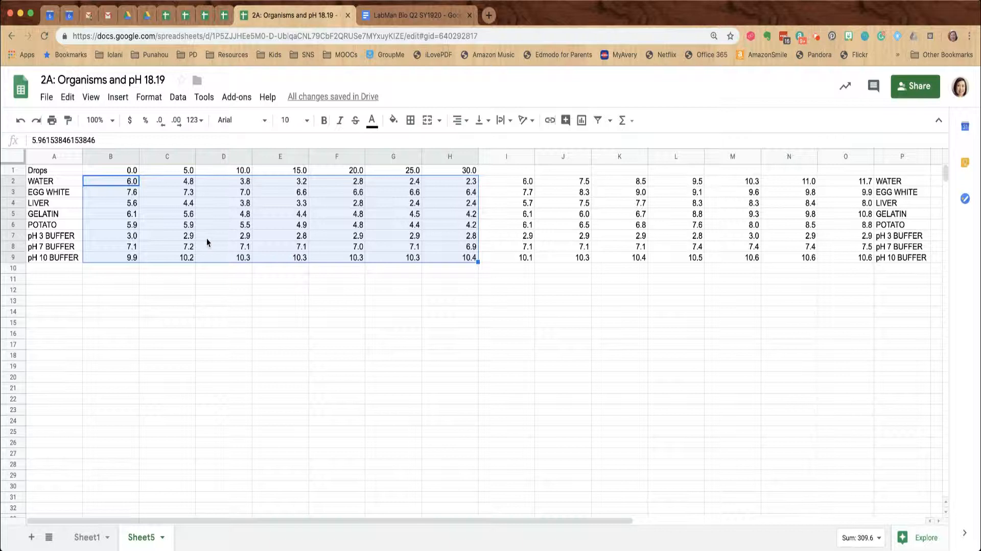
left_click(505, 183)
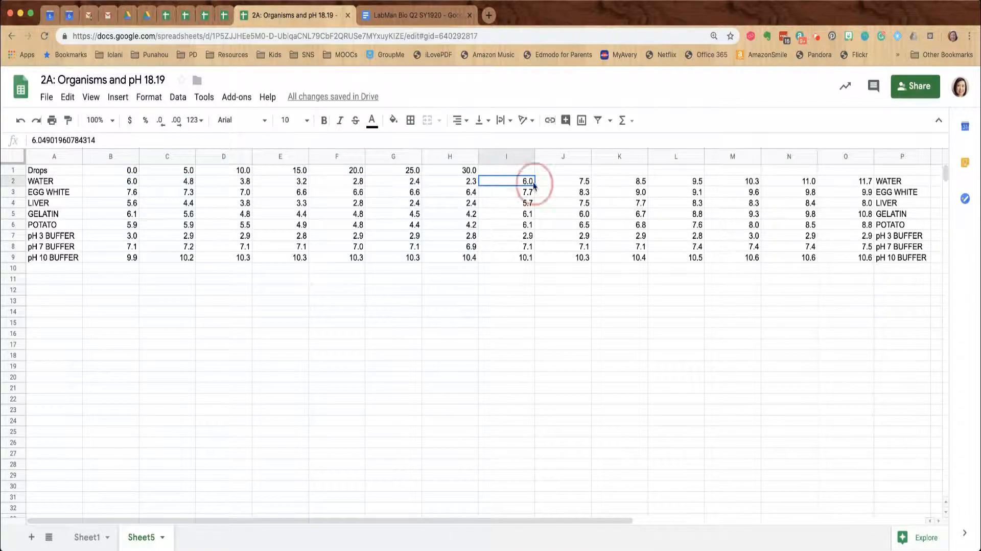
left_click_drag(535, 185, 825, 260)
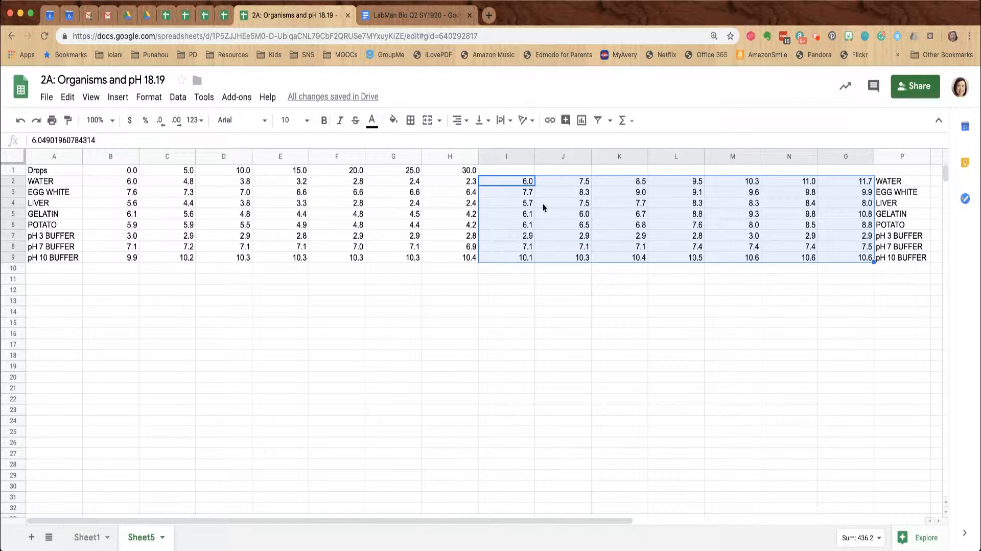
left_click_drag(525, 177, 124, 278)
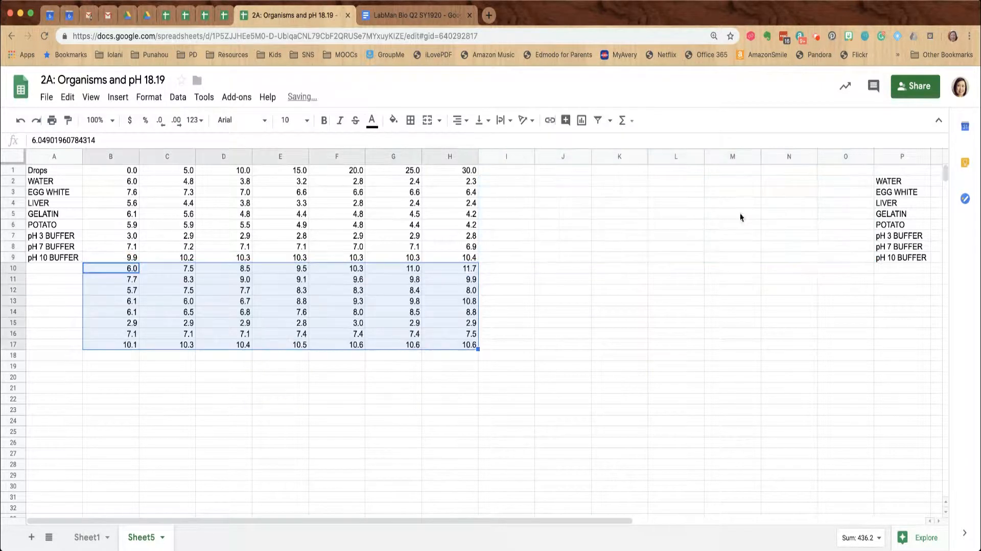
left_click_drag(910, 184, 898, 258)
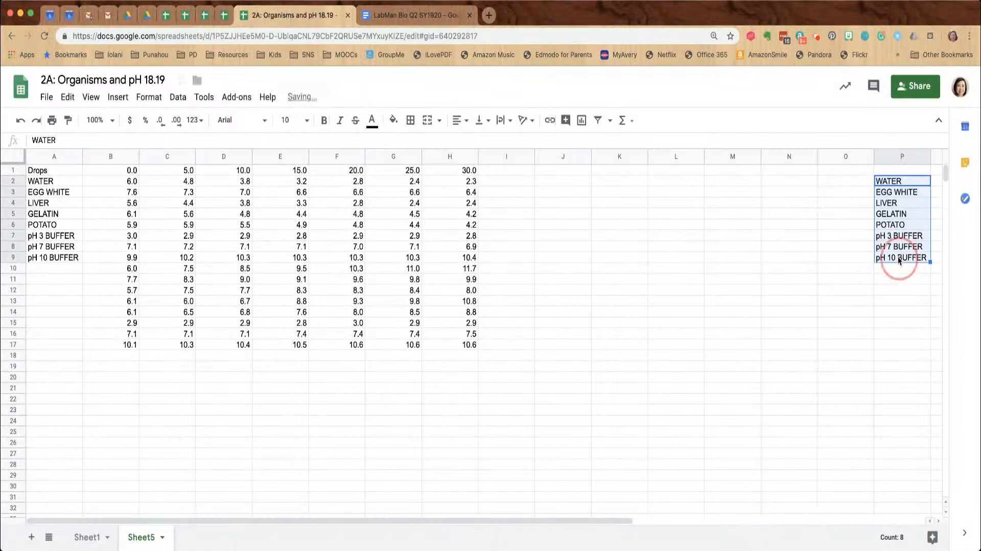
left_click_drag(906, 175, 21, 267)
Rename A2 to 'WATER (w/ HCl)' and widen column A
left_click(51, 179)
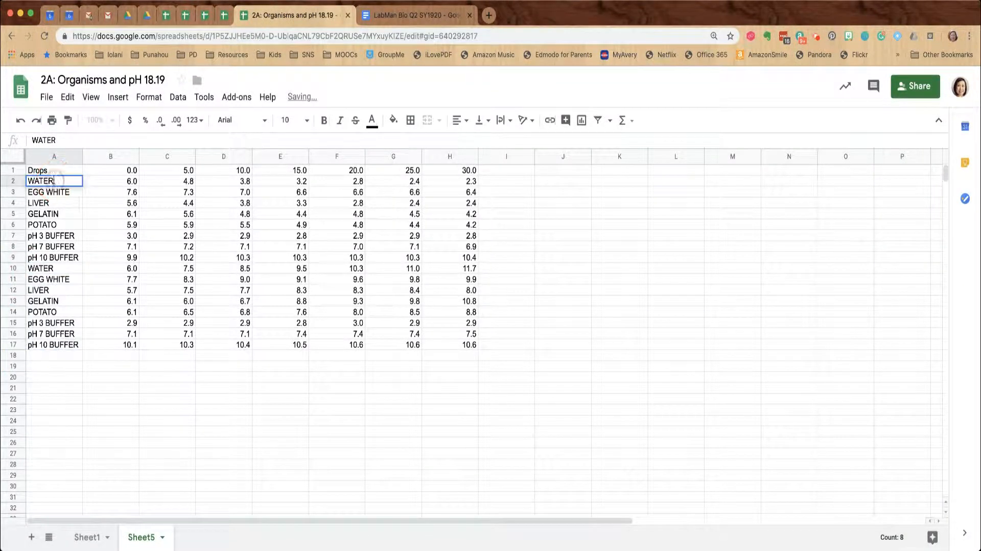
type("(w")
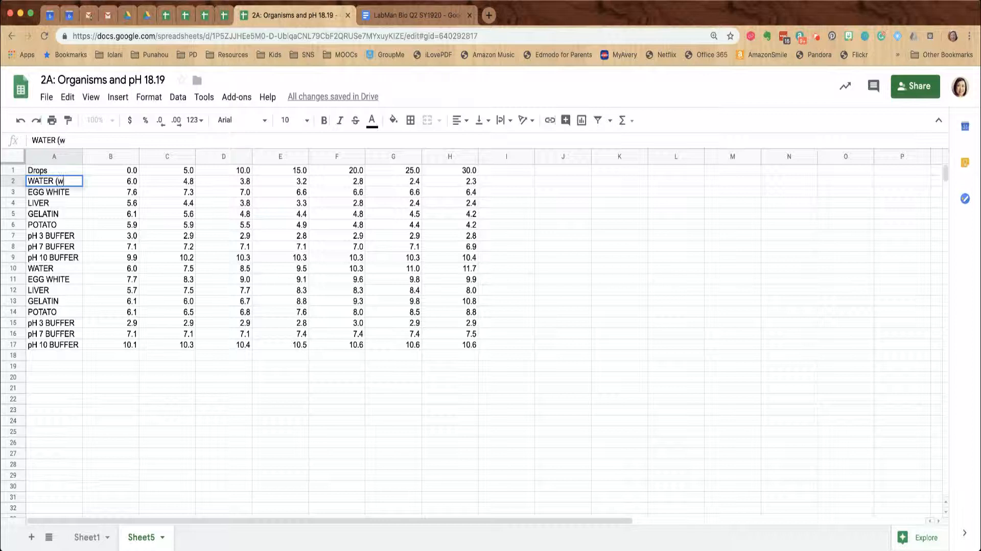
type("/ HCl)")
left_click(62, 229)
left_click_drag(82, 154, 125, 148)
Append '(w/ HCl)' to the EGG WHITE, LIVER and GELATIN labels
left_click(59, 183)
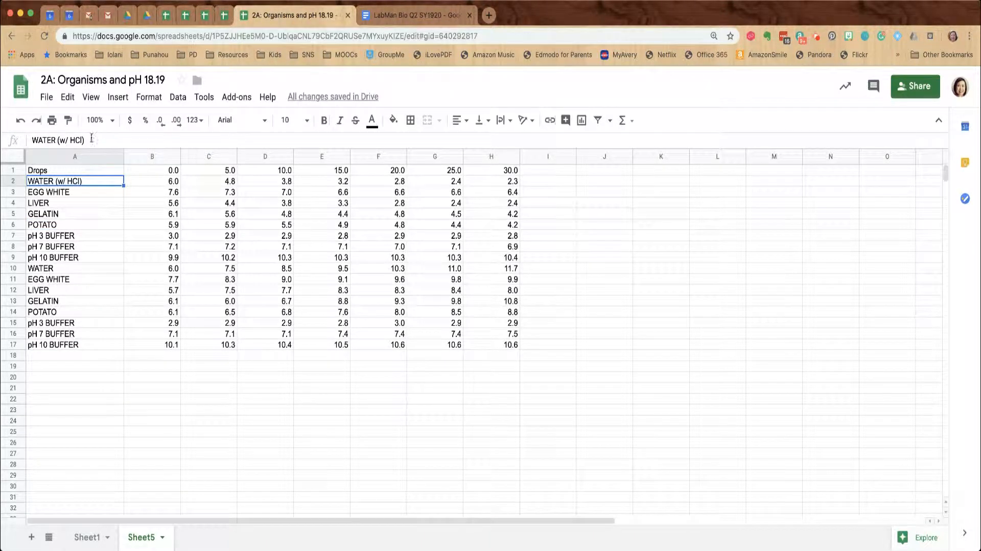
left_click_drag(92, 139, 57, 142)
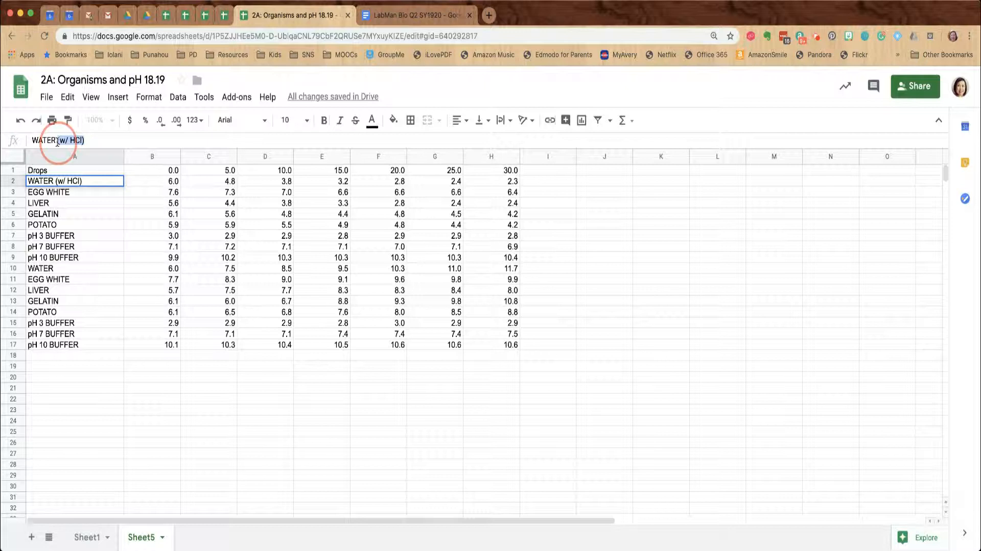
key("super+c")
left_click(86, 191)
key("Return")
key("super+v")
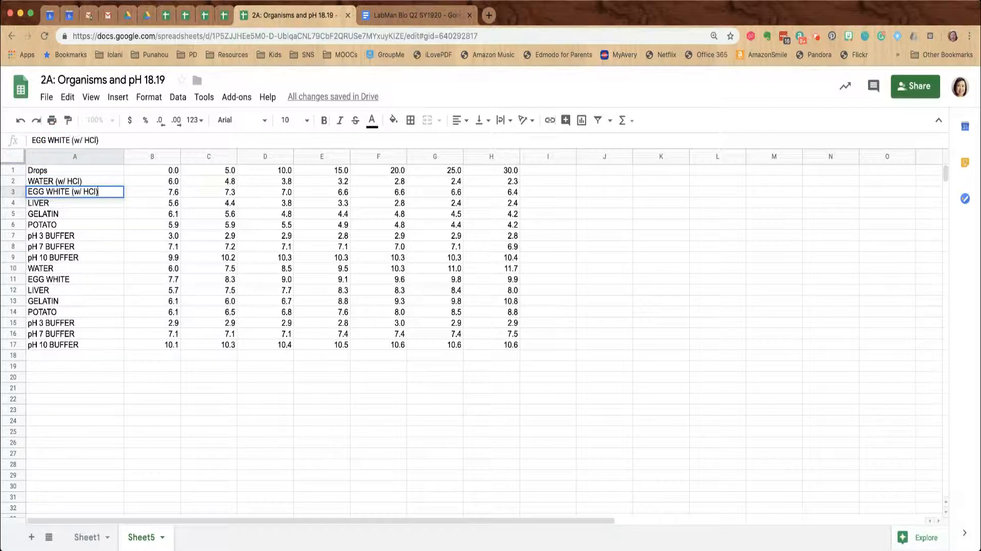
left_click(82, 204)
key("Return")
key("super+v")
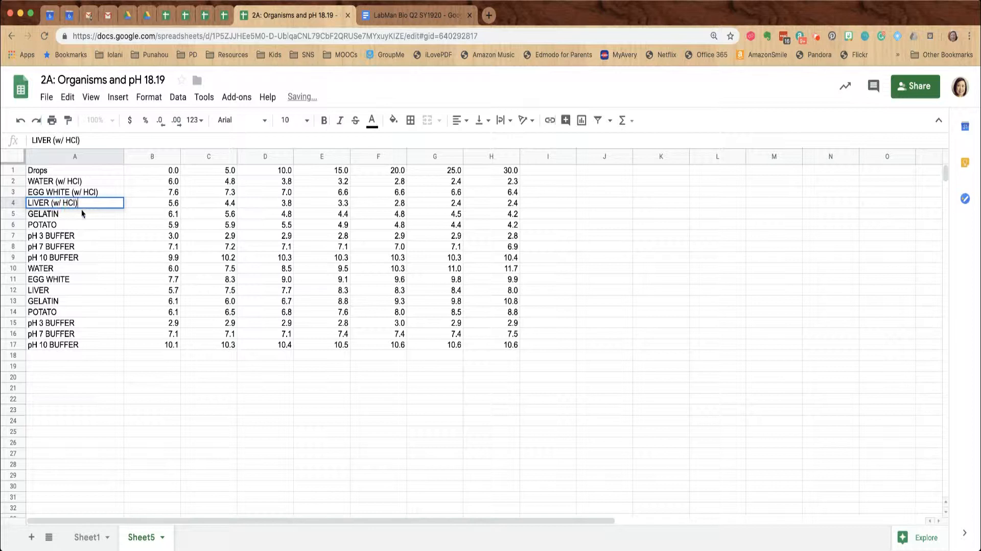
left_click(82, 214)
key("Return")
key("super+v")
Append '(w/ HCl)' to POTATO, pH 3, pH 7 and pH 10 BUFFER labels
left_click(82, 225)
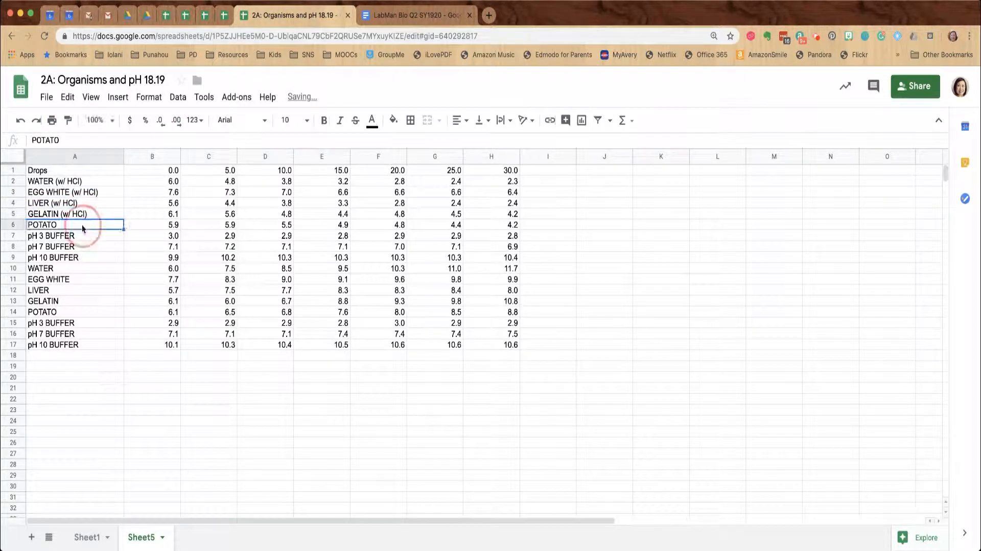
key("Return")
key("super+v")
left_click(85, 236)
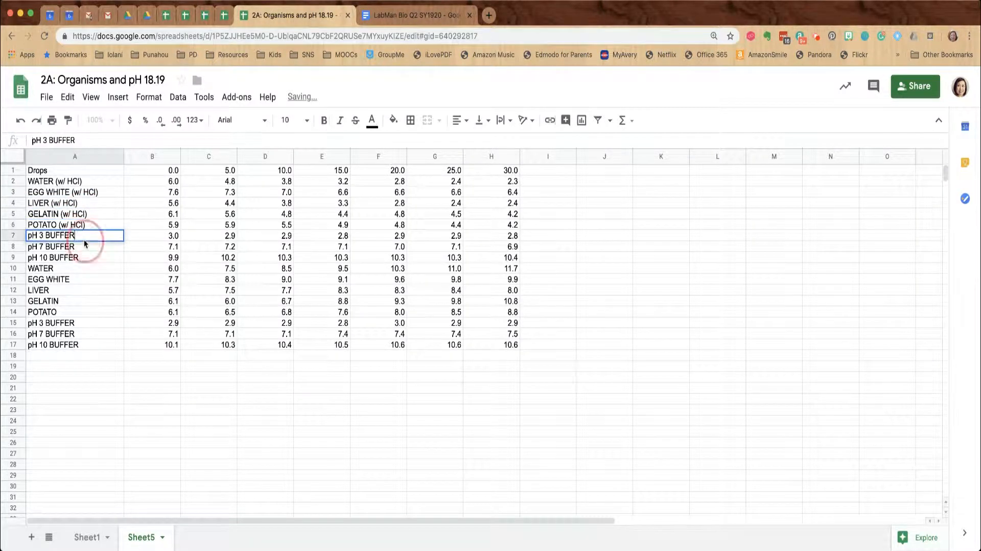
key("Return")
key("super+v")
left_click(85, 246)
key("Return")
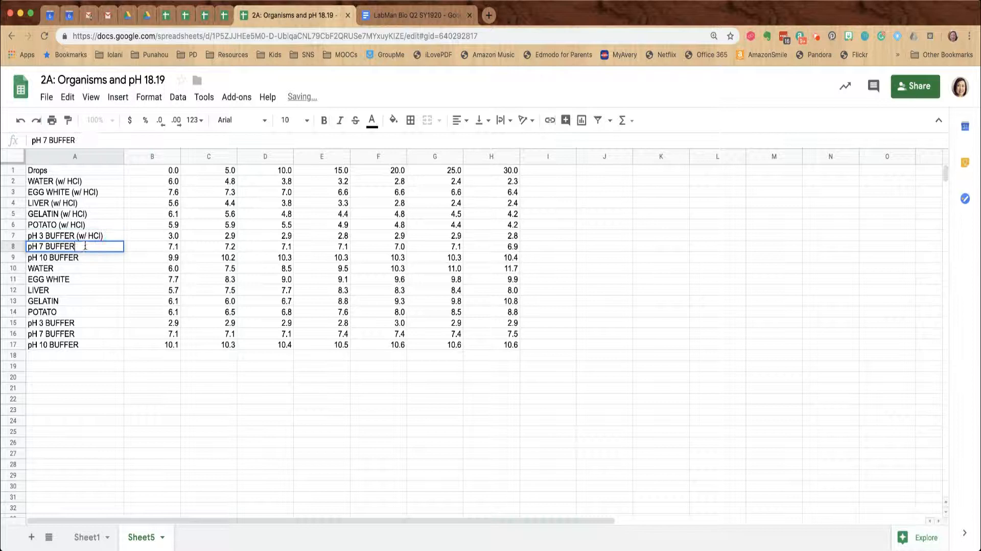
key("super+v")
left_click(87, 258)
key("Return")
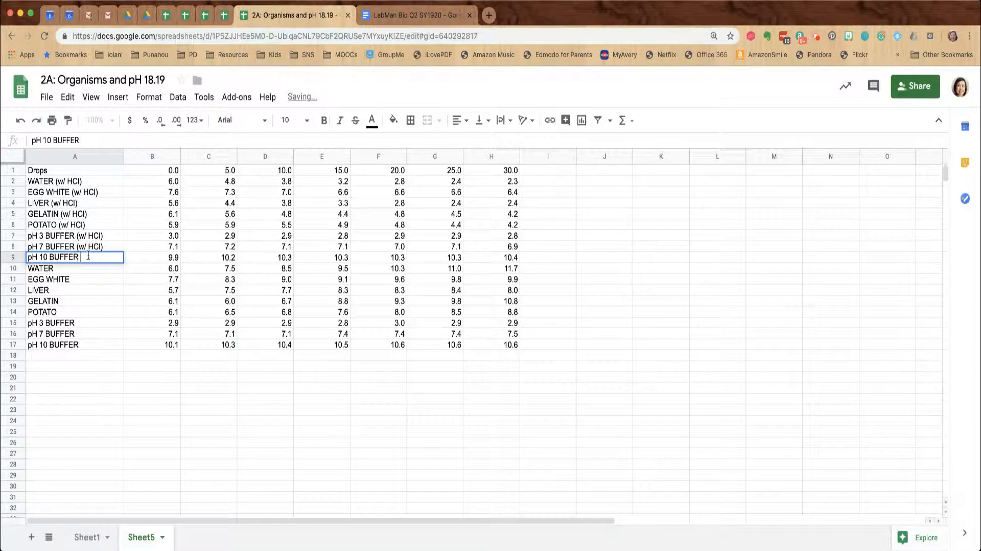
key("super+v")
Rename A10 to 'WATER (w/ NaOH)'
left_click(86, 268)
key("Return")
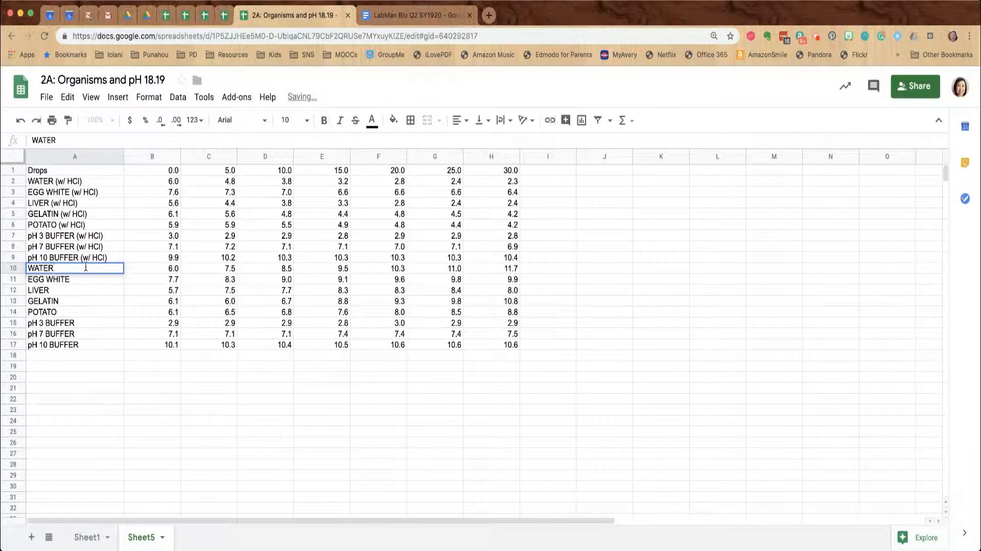
type("(T")
key("BackSpace")
type("w/")
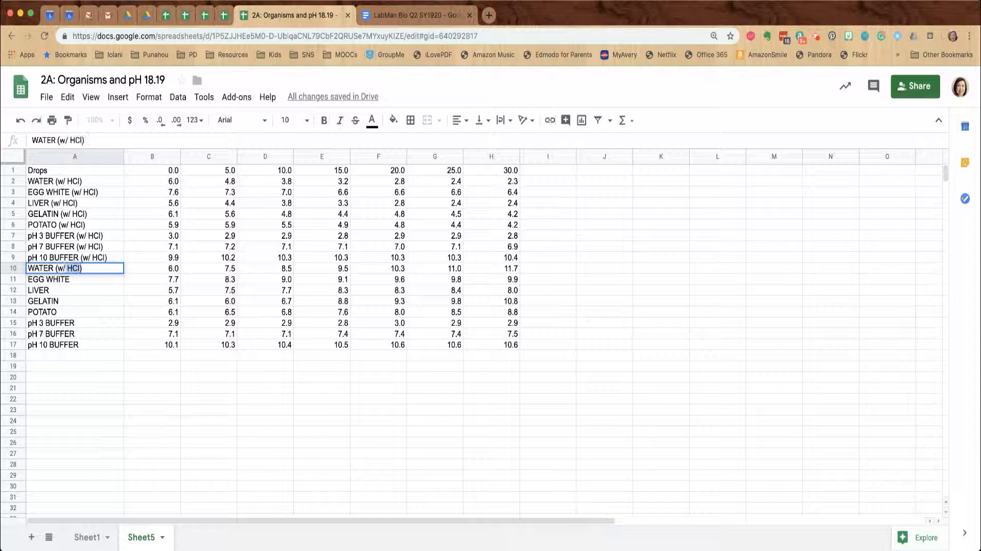
type(" NaOH")
left_click(87, 304)
Append '(w/ NaOH)' to the EGG WHITE, LIVER and GELATIN labels in A11:A13
double_click(94, 268)
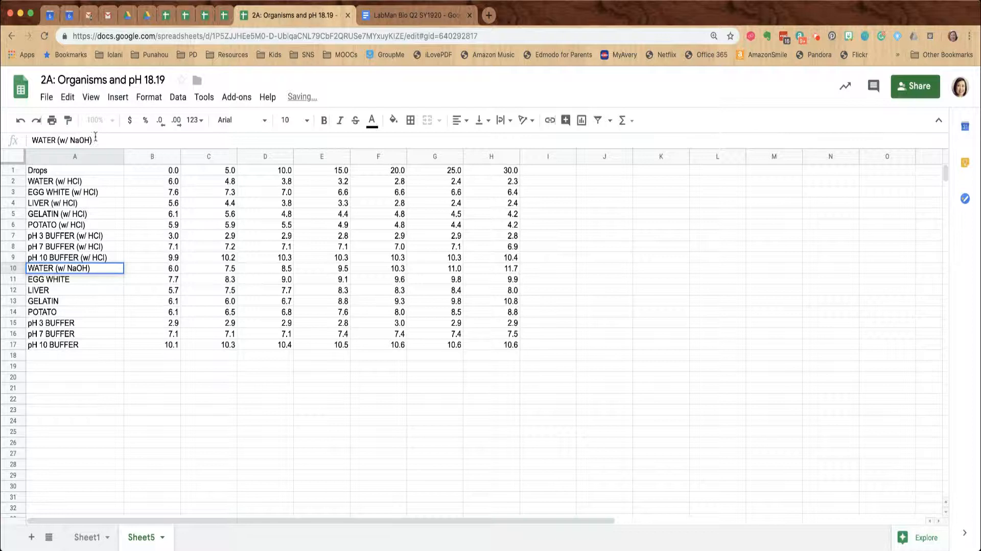
left_click_drag(94, 139, 57, 143)
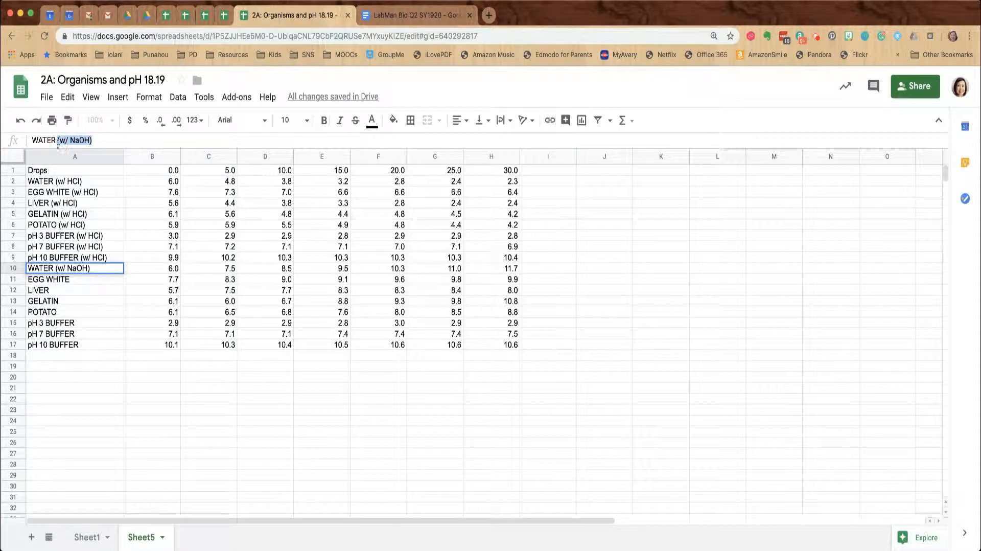
double_click(83, 281)
key("super+v")
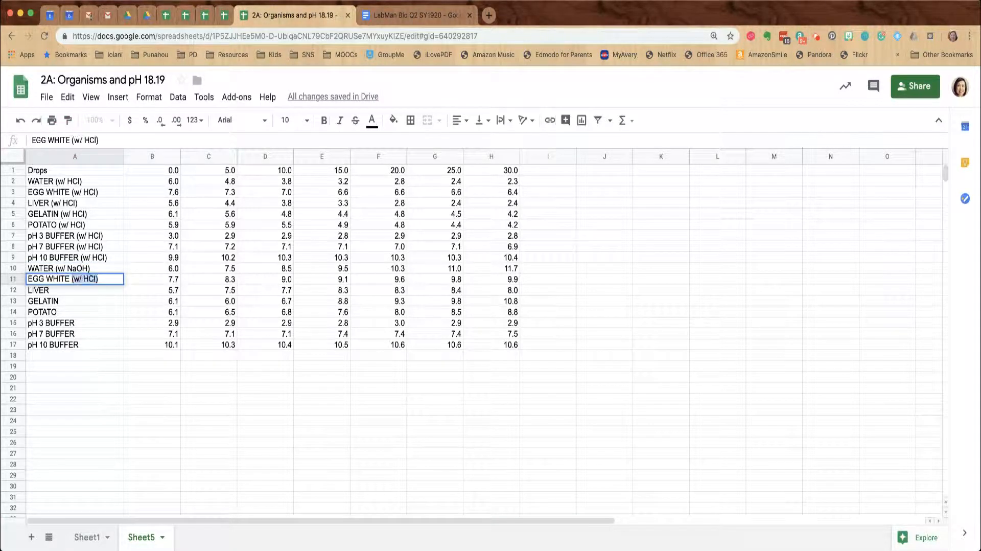
left_click(84, 299)
left_click(84, 289)
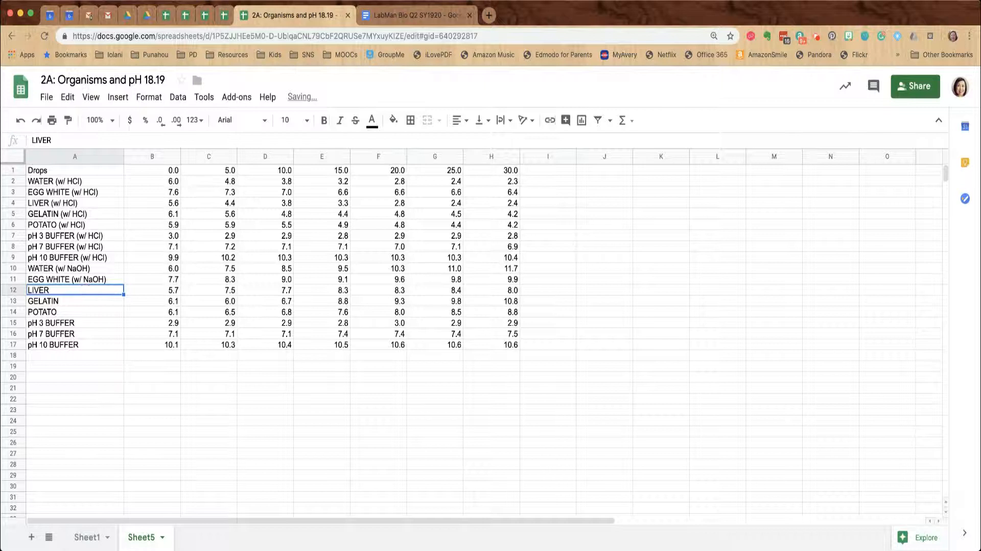
double_click(84, 290)
type("(w/ HCl)")
key("super+v")
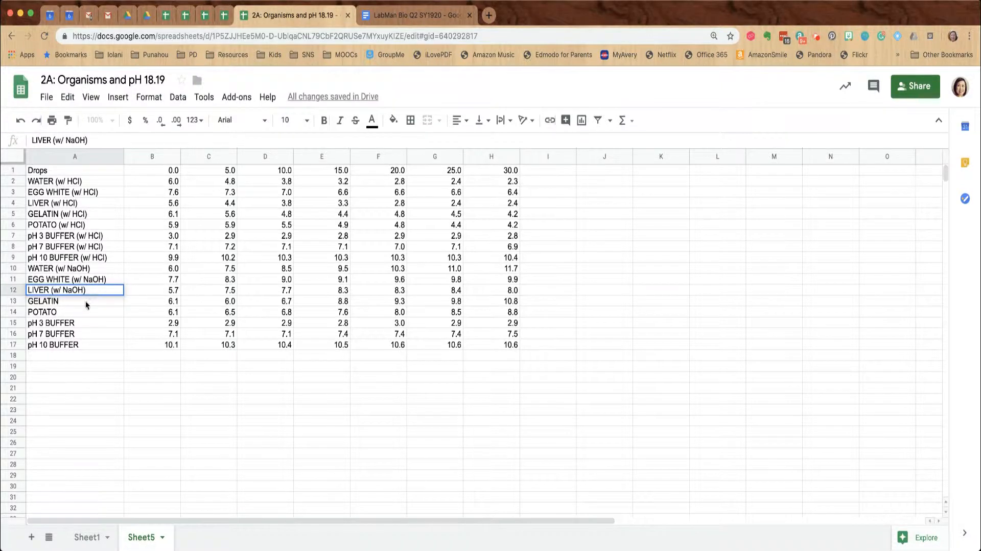
left_click(87, 303)
double_click(87, 303)
key("super+v")
Append '(w/ NaOH)' to POTATO, pH 3, pH 7 and pH 10 BUFFER in A14:A17
left_click(86, 311)
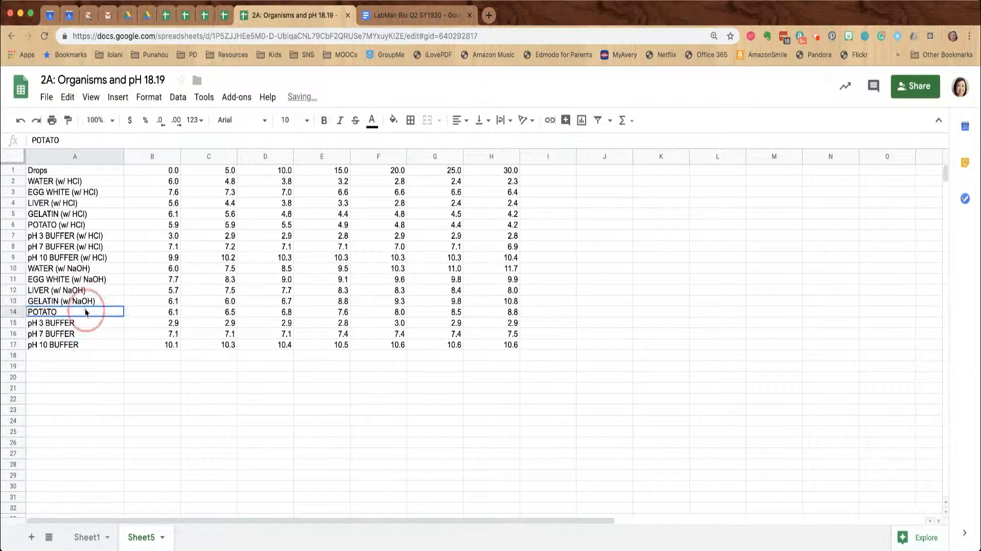
double_click(85, 311)
key("super+v")
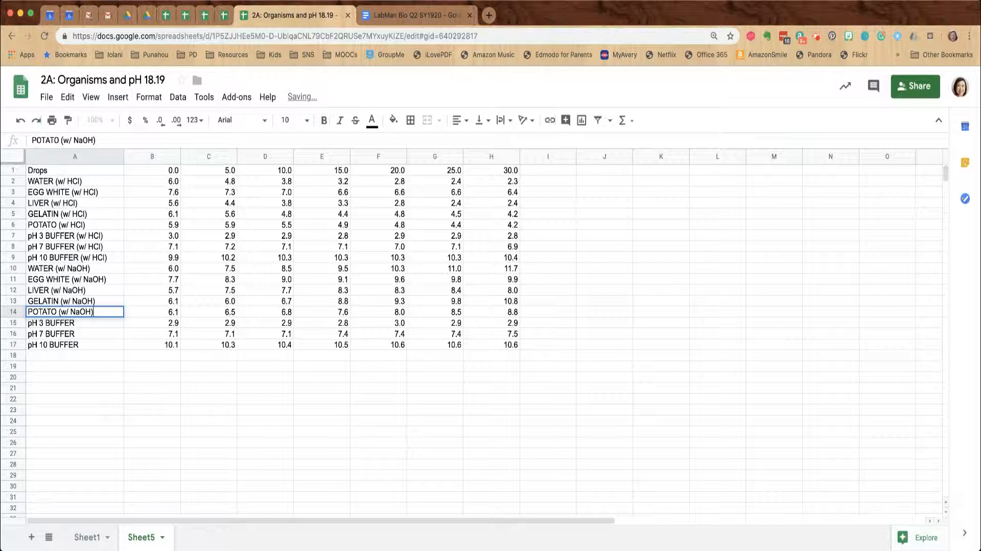
left_click(87, 323)
double_click(86, 322)
key("super+v")
left_click(88, 333)
double_click(88, 333)
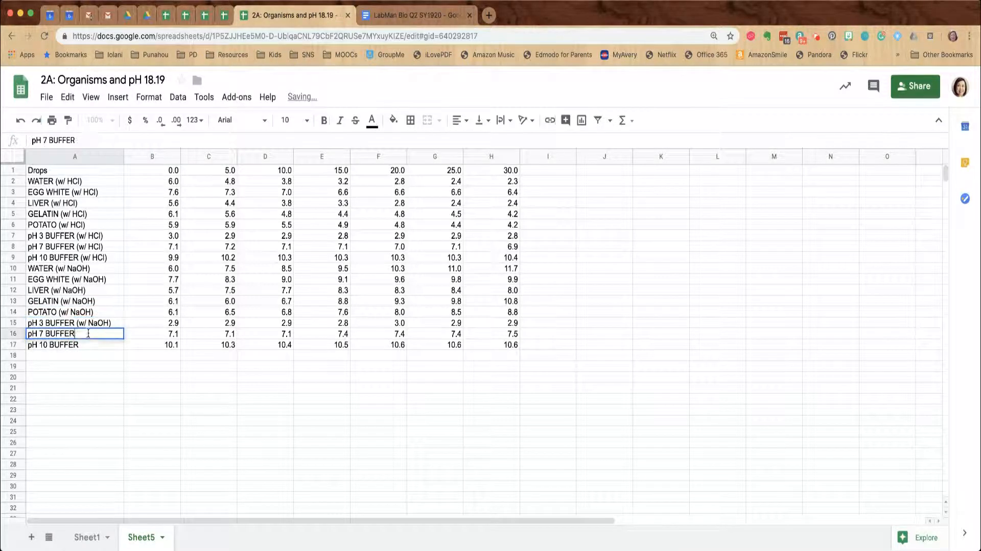
key("super+v")
left_click(82, 344)
double_click(82, 344)
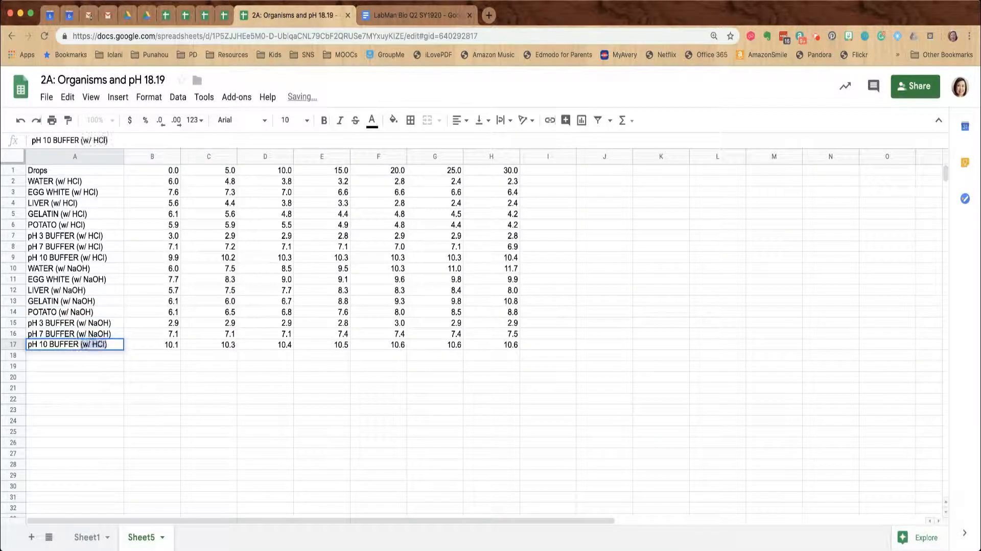
type("(w/ NaOH)")
left_click(98, 377)
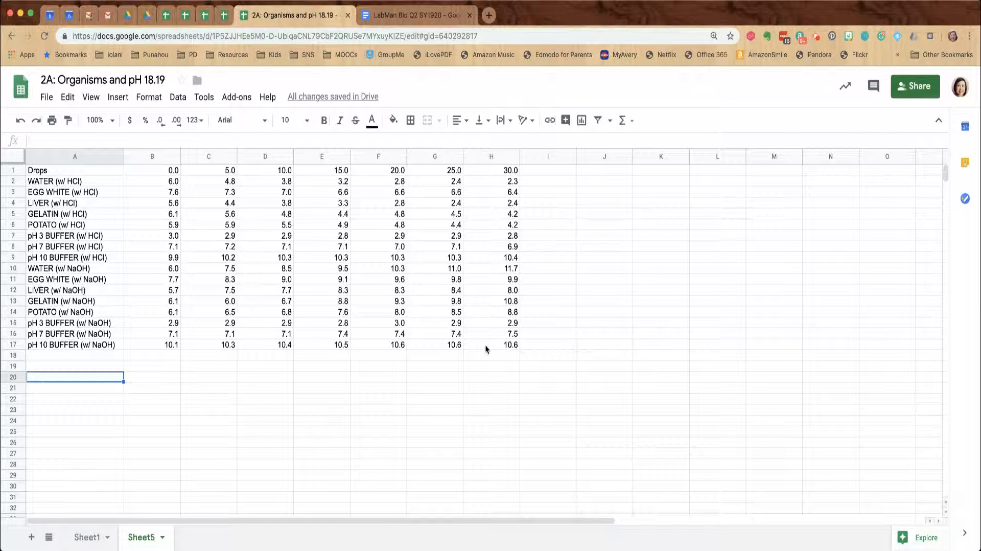
Insert a chart built from the A1:H17 pH table
left_click_drag(488, 344, 45, 161)
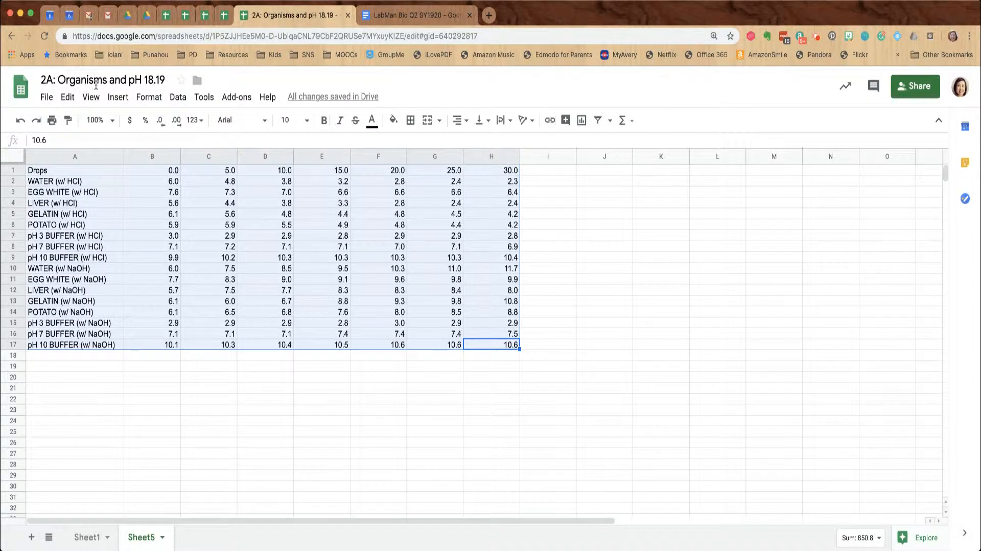
left_click(117, 97)
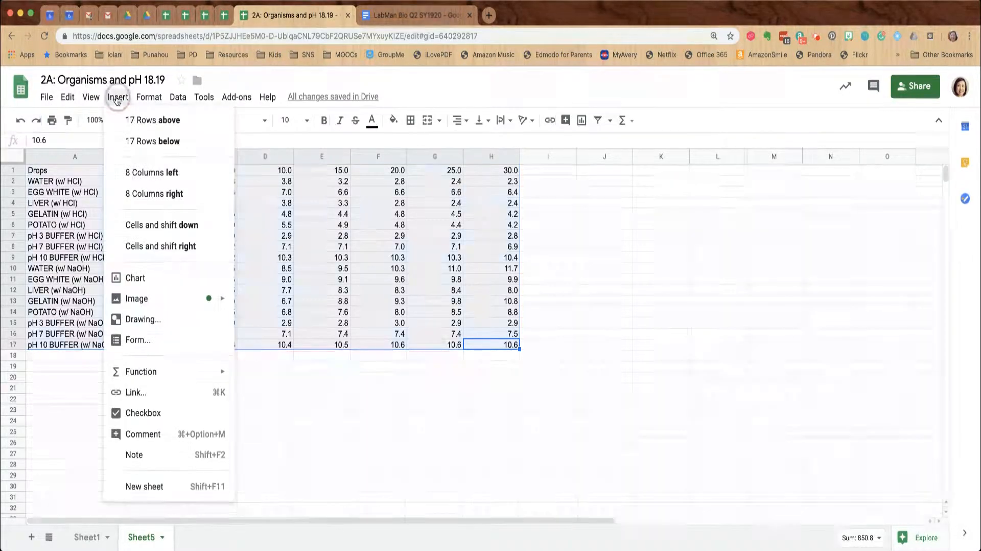
left_click(164, 277)
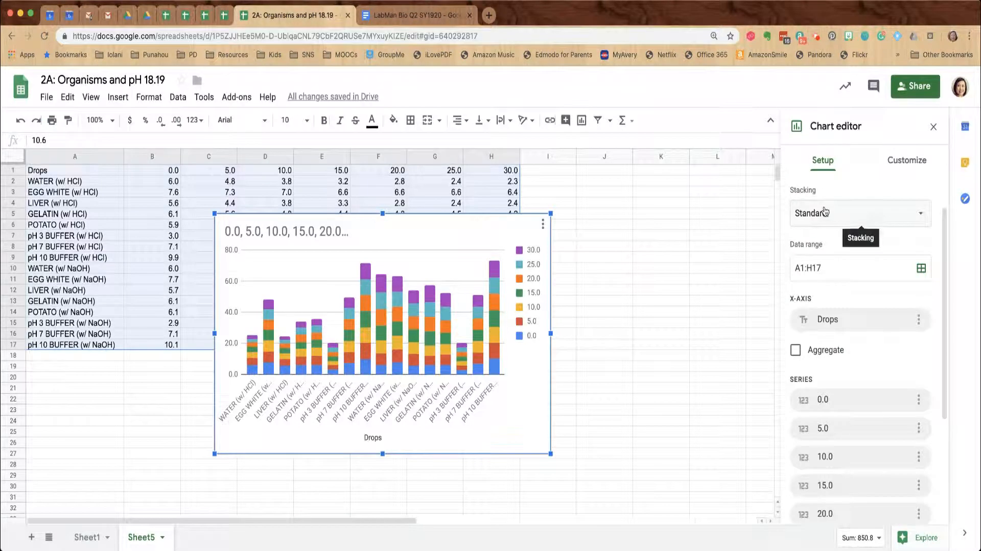
Set the chart's stacking to 100% so each column spans 0% to 100%
left_click(860, 223)
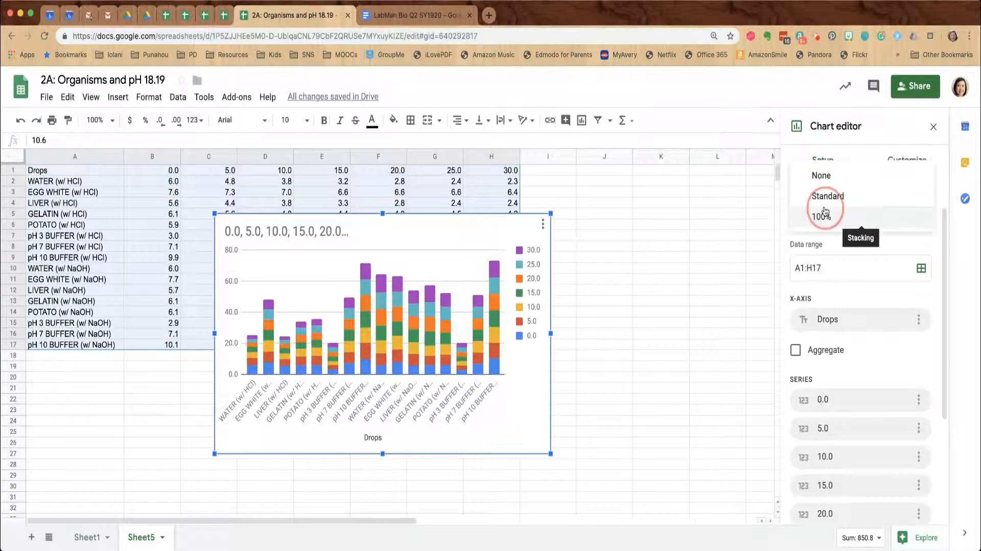
left_click(731, 217)
left_click(512, 241)
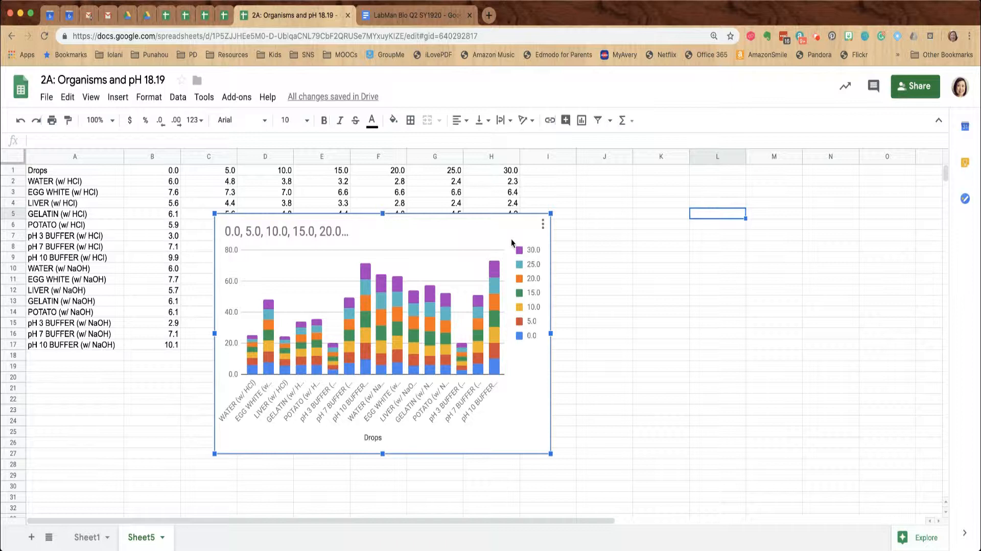
left_click(543, 225)
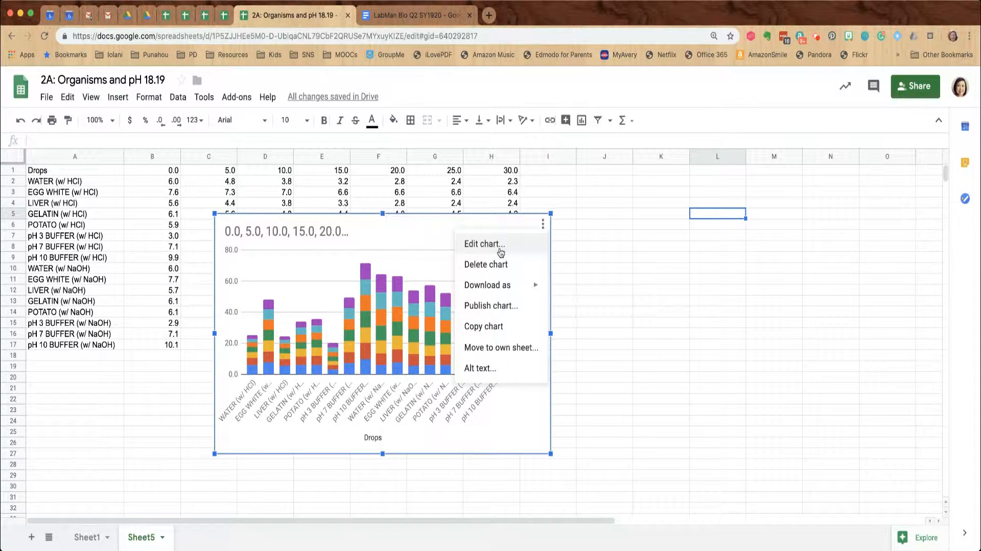
left_click(501, 244)
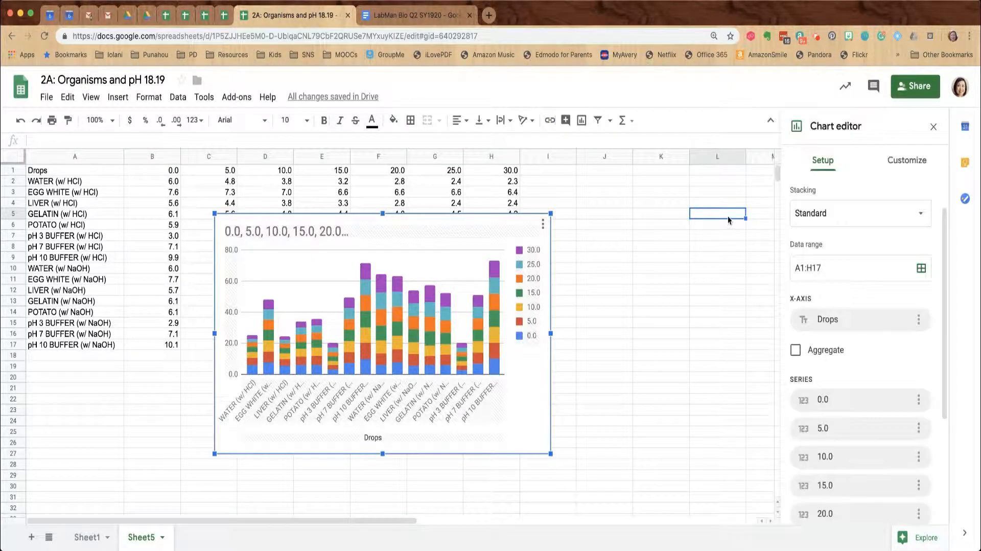
left_click(543, 225)
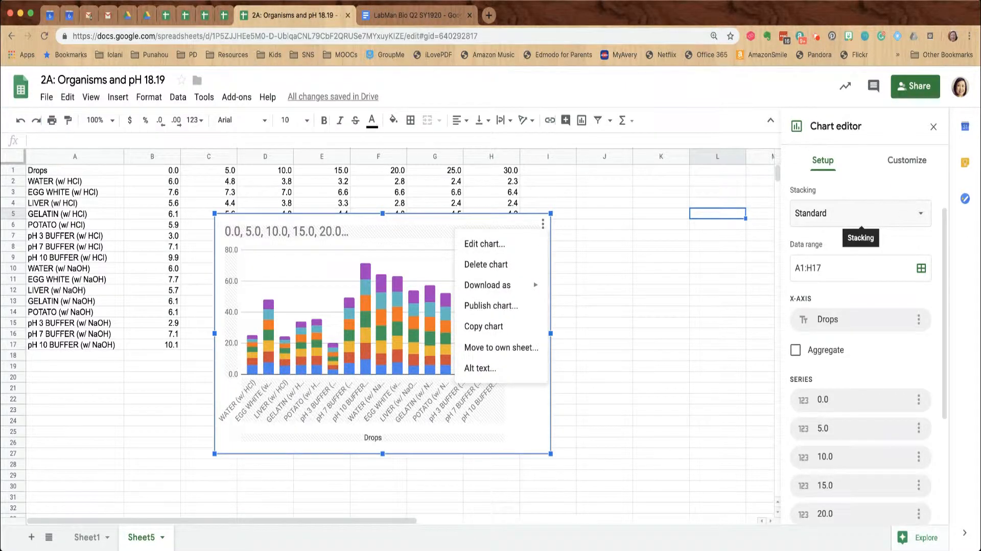
left_click(903, 214)
left_click(821, 217)
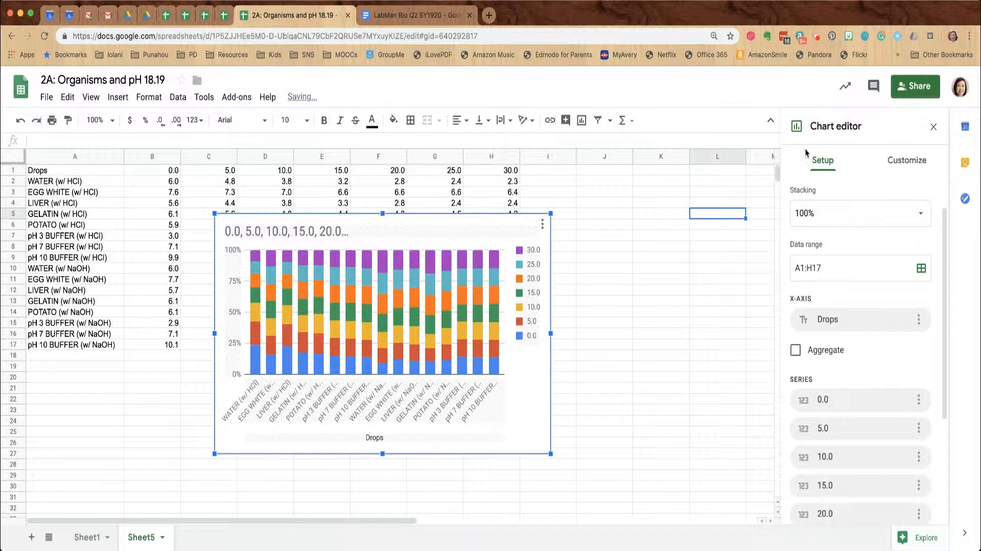
scroll(851, 308, "down", 2)
scroll(850, 308, "up", 2)
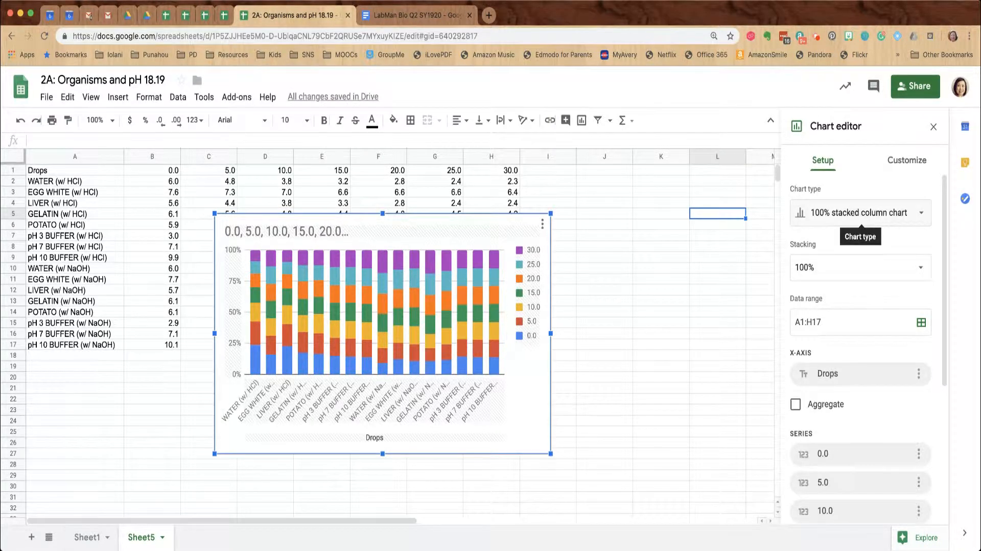
Switch the chart type to the basic line chart
left_click(849, 212)
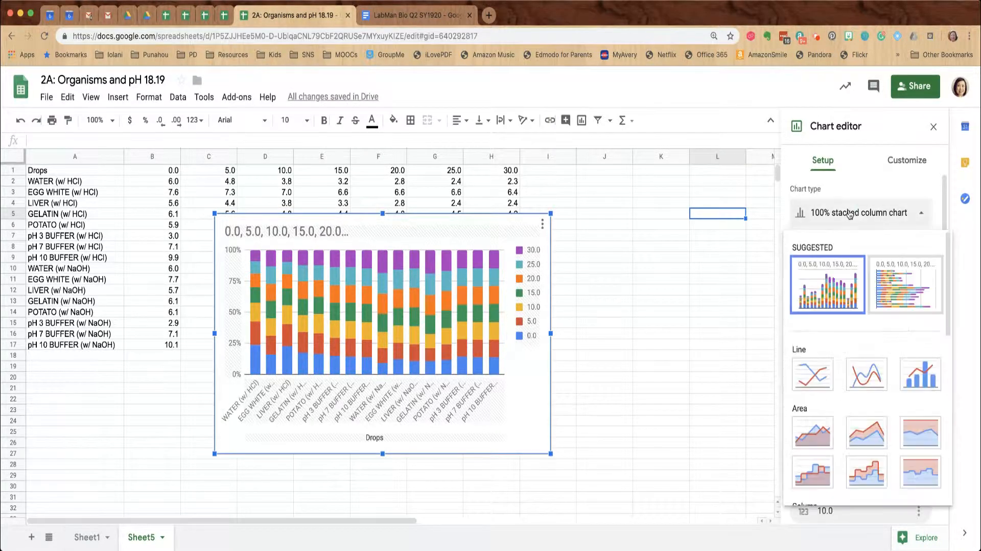
left_click(820, 377)
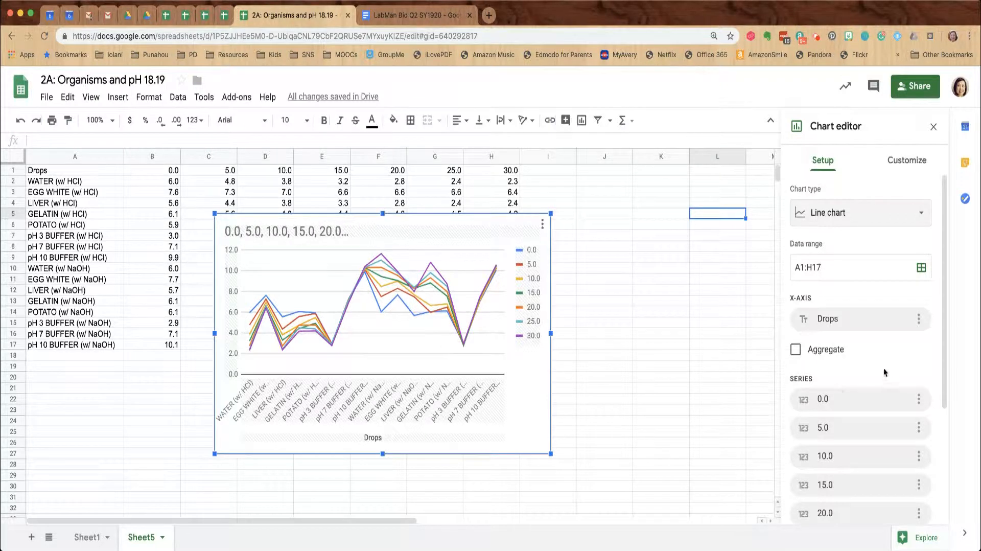
scroll(884, 372, "down", 4)
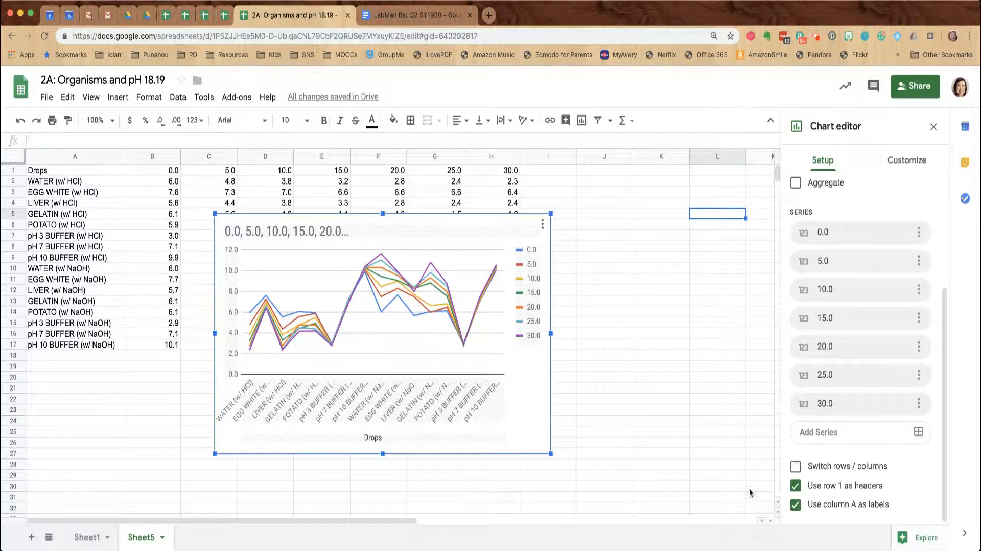
Switch rows/columns so each substance is a line, and move the chart below the table
left_click(795, 467)
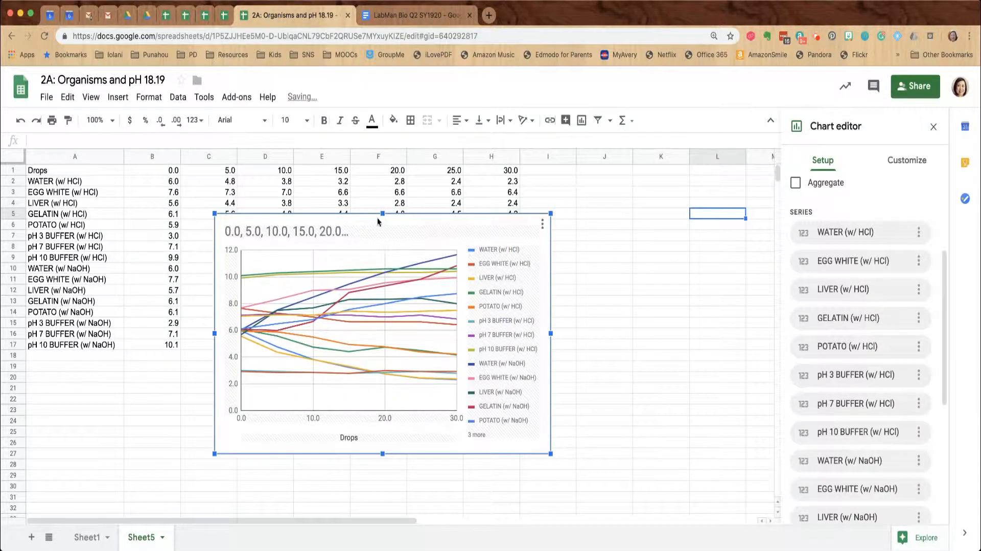
left_click_drag(383, 213, 329, 201)
left_click_drag(517, 198, 430, 403)
Enlarge the chart by dragging its corner handles outward
scroll(634, 377, "down", 2)
scroll(633, 377, "down", 5)
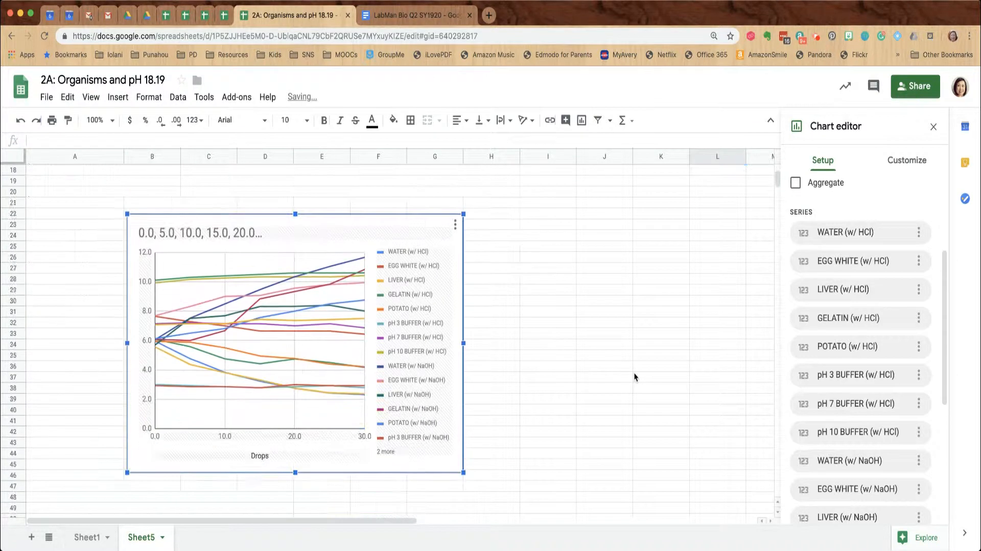
left_click_drag(463, 451, 550, 516)
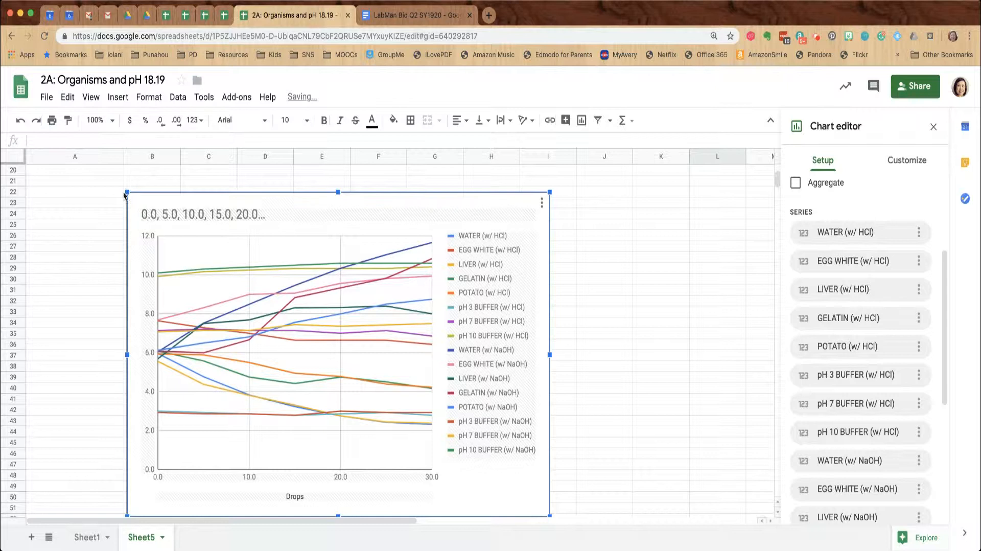
left_click_drag(126, 192, 99, 170)
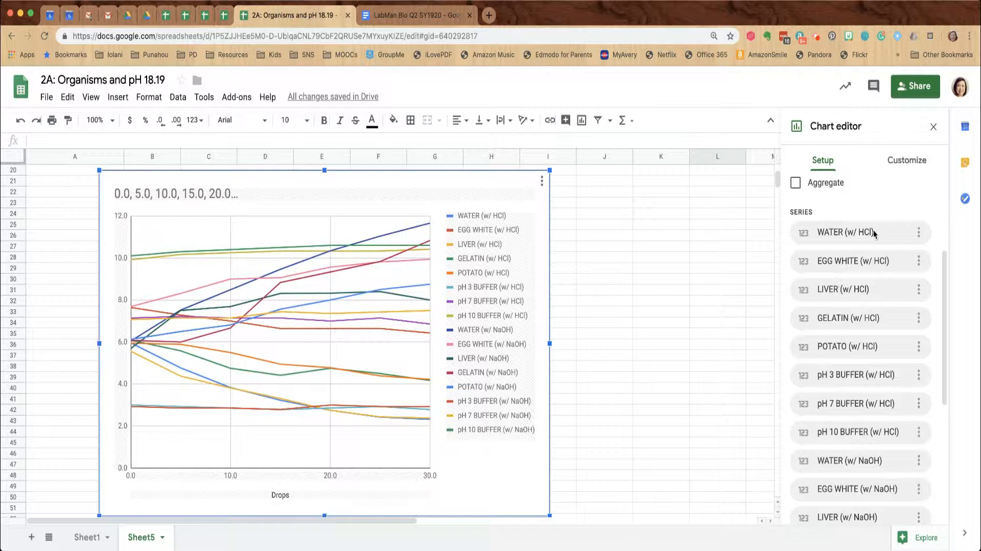
scroll(874, 233, "up", 3)
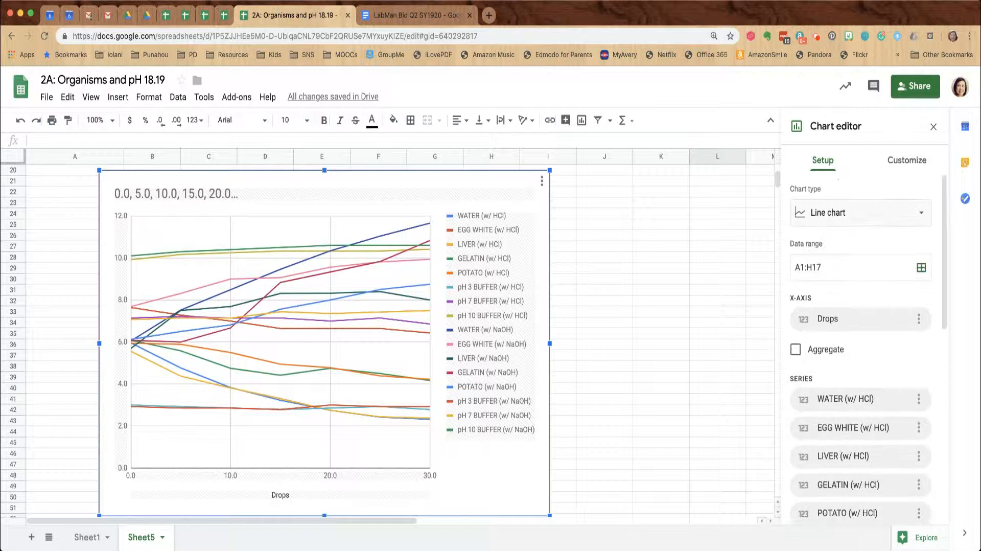
Title the horizontal axis 'Drops (#)' and the vertical axis 'pH' in the chart's axis titles
left_click(902, 165)
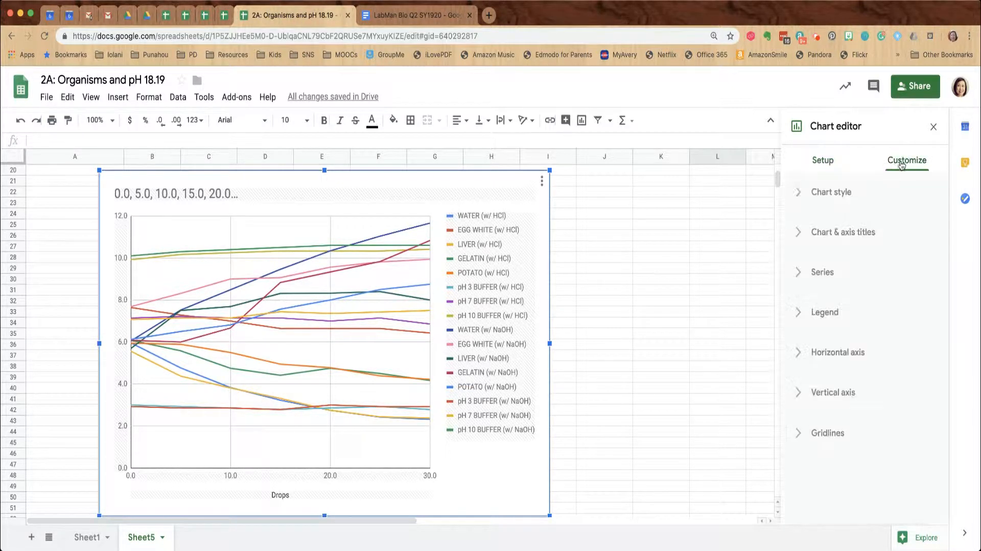
left_click(798, 232)
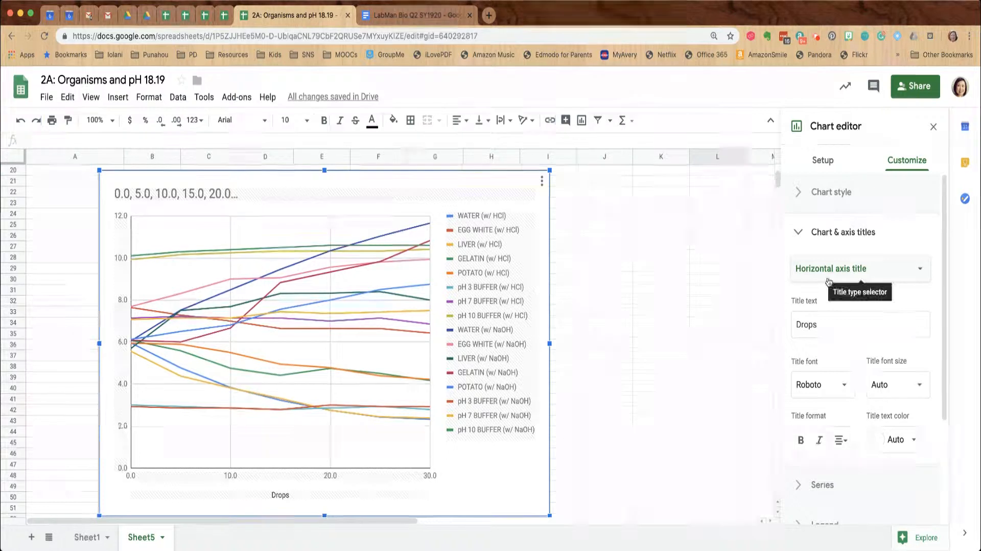
left_click(828, 325)
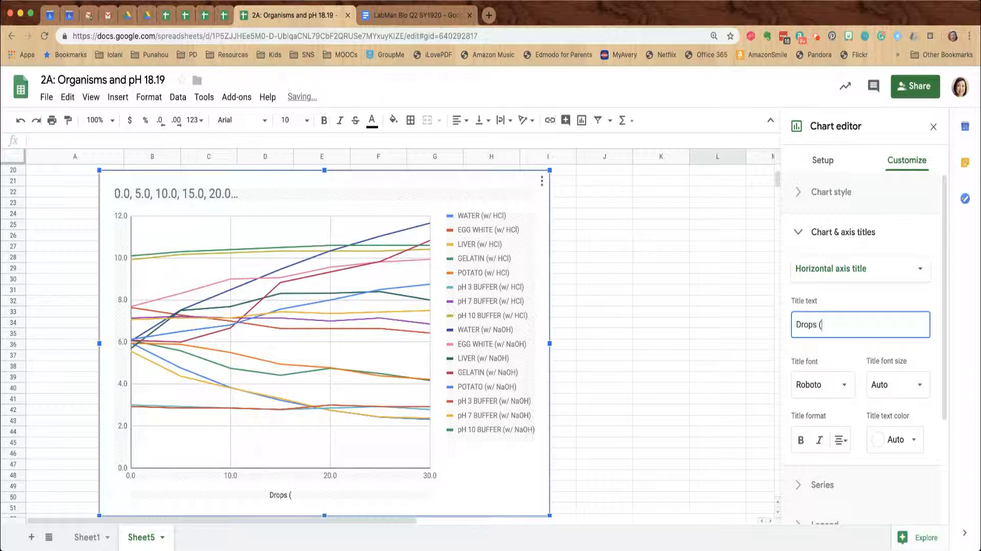
type("(#)")
left_click(838, 268)
left_click(834, 288)
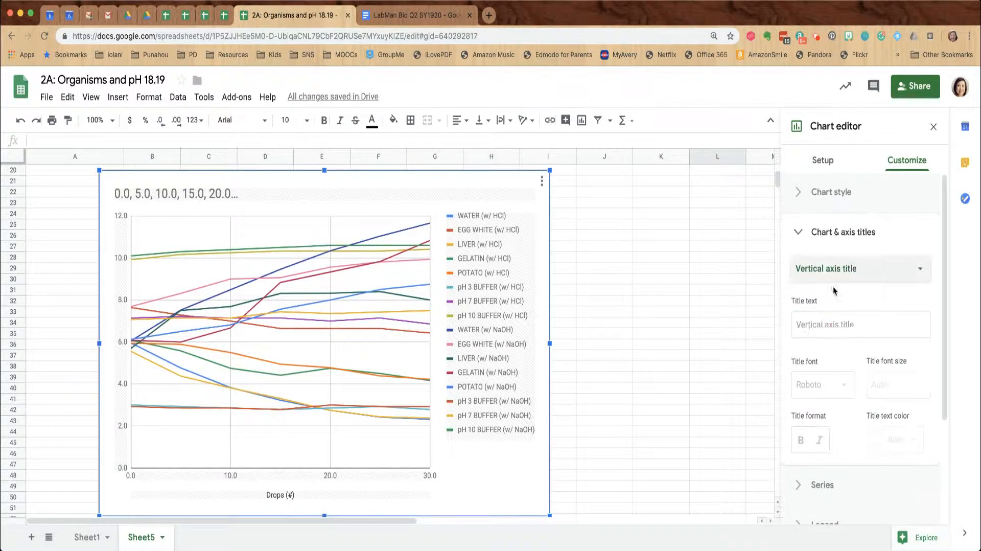
left_click(824, 323)
type("pH")
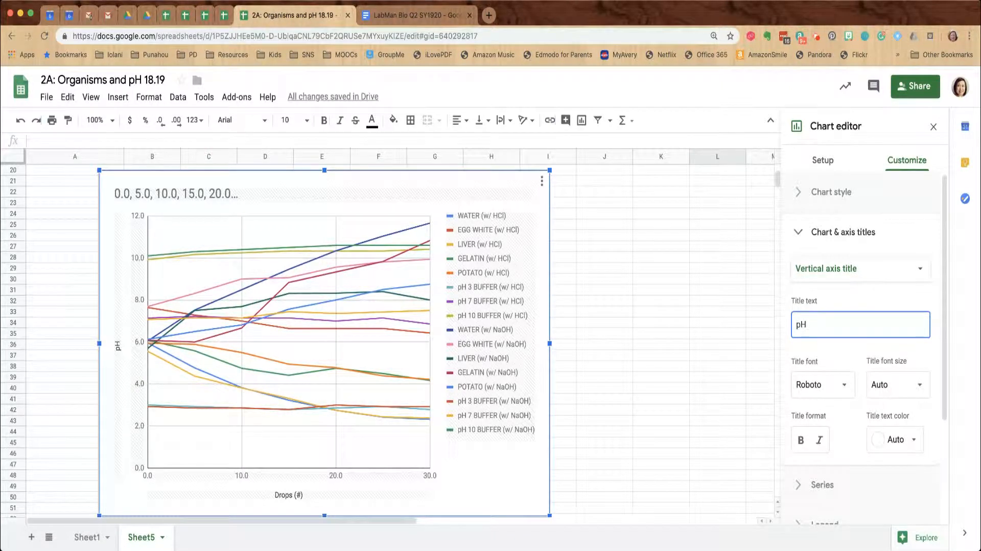
Replace the chart title with 'Inv 2A: Effect of HCl NaOH on water, biological materials, and buffers' plus the author's name
left_click(832, 268)
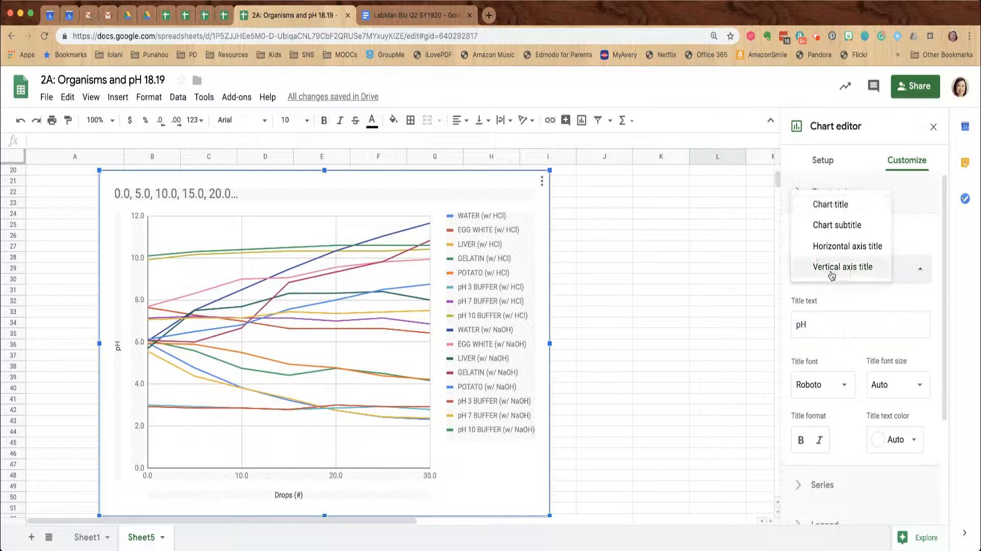
left_click(838, 203)
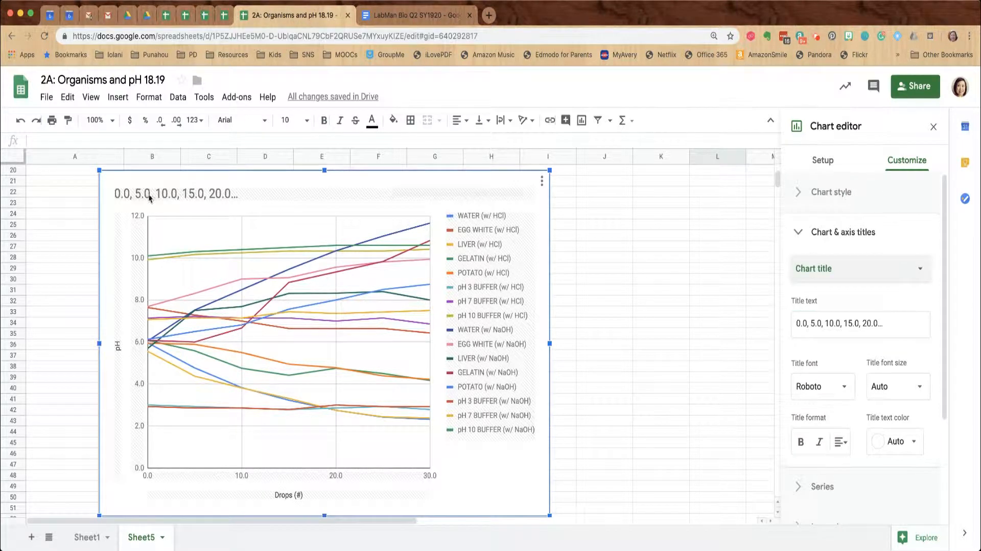
left_click(825, 323)
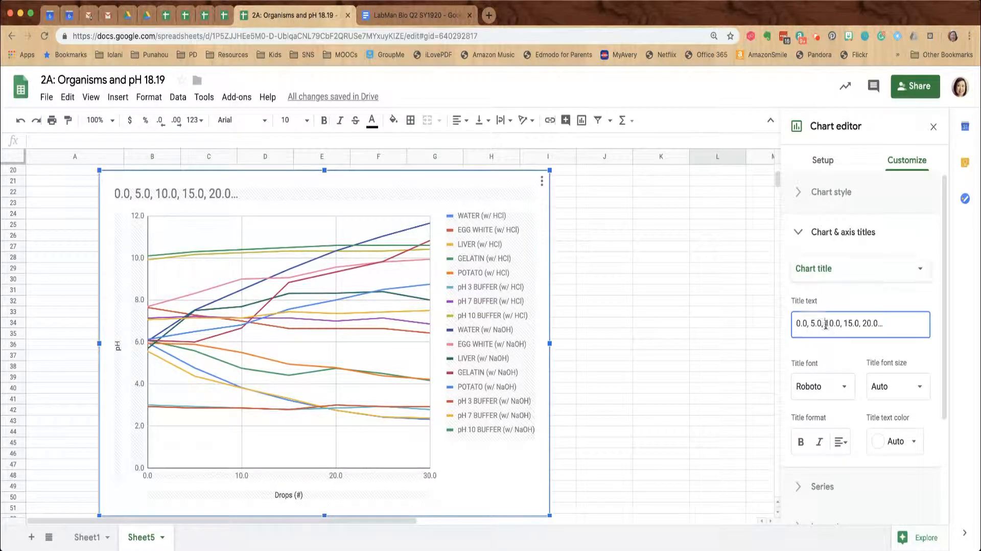
triple_click(824, 323)
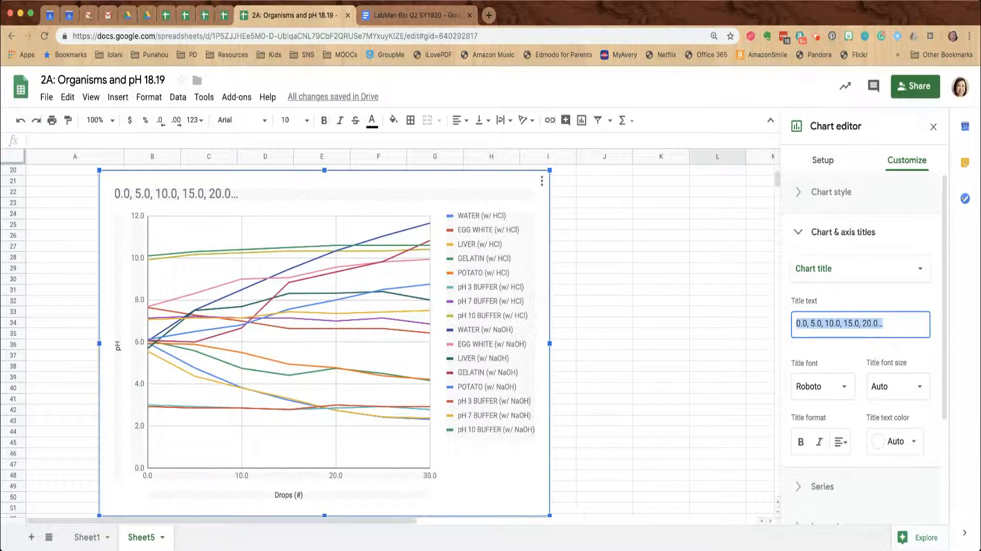
type("Inv")
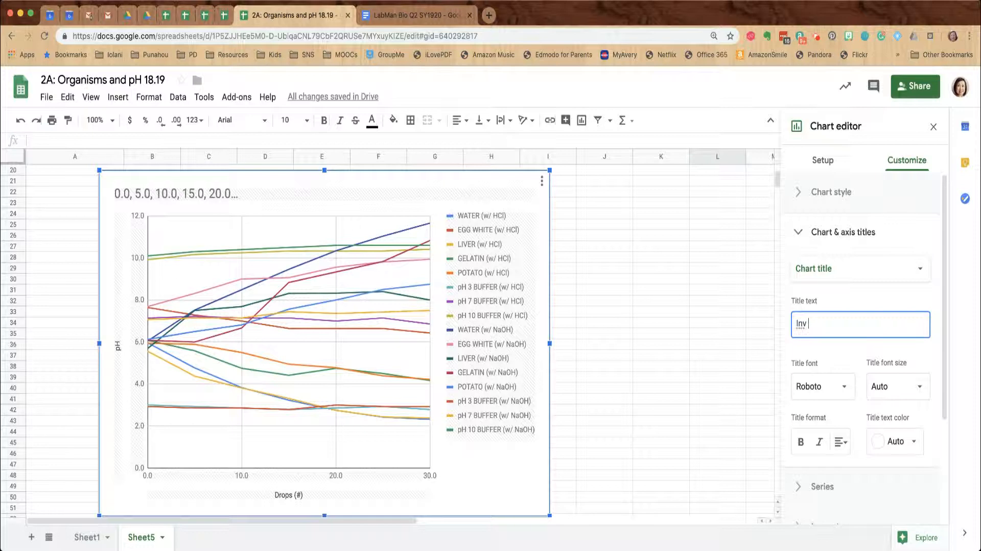
type("e")
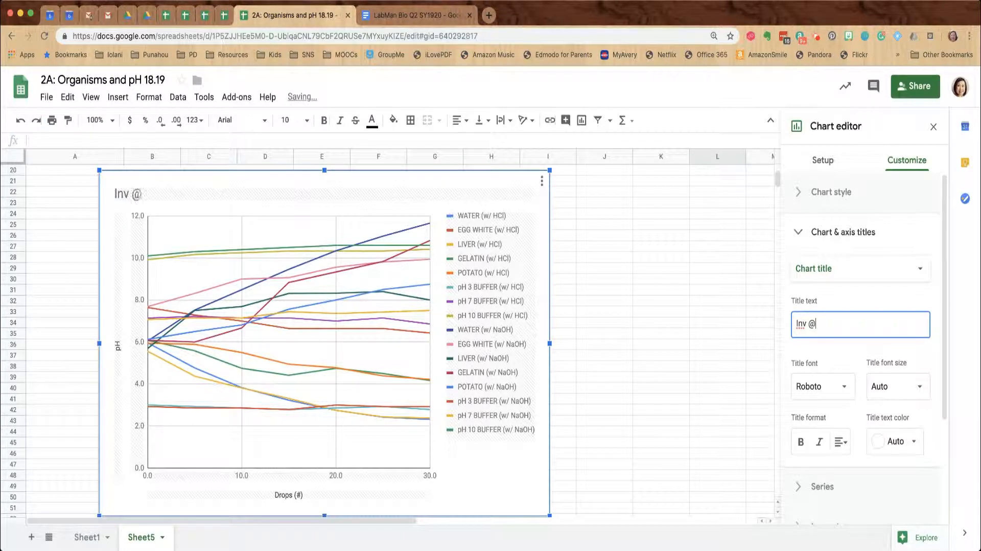
type("2A: Effect")
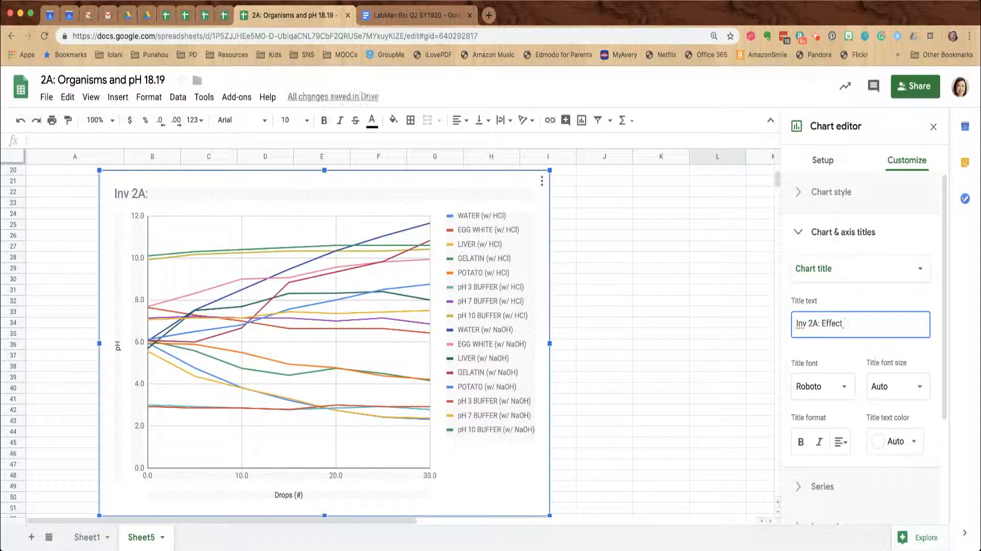
type(" of HC")
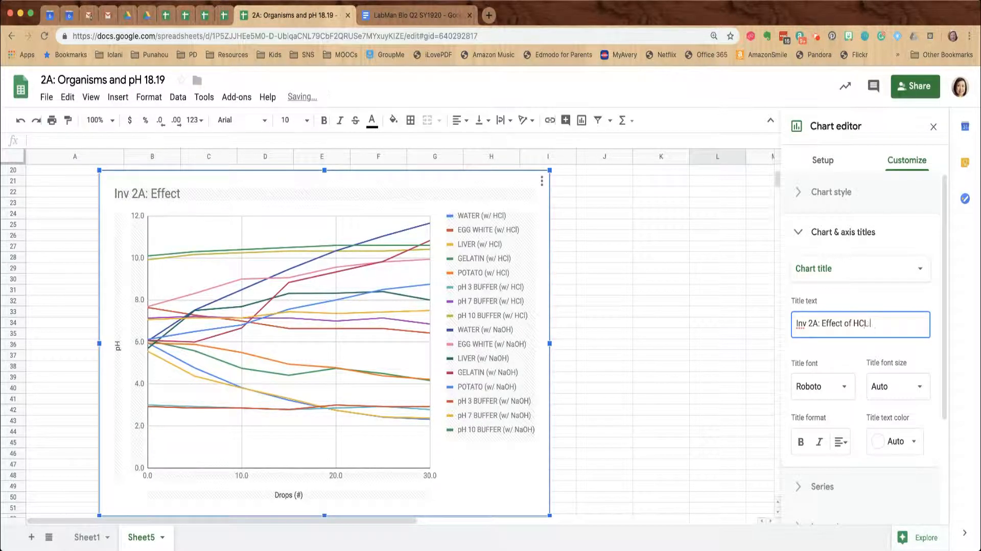
type("l Na")
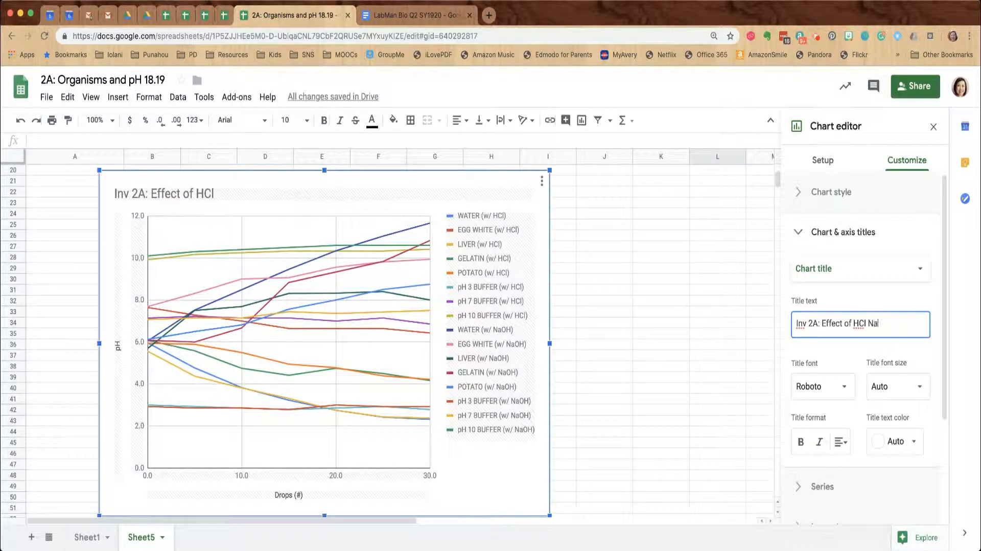
type("OH")
type("on water, ")
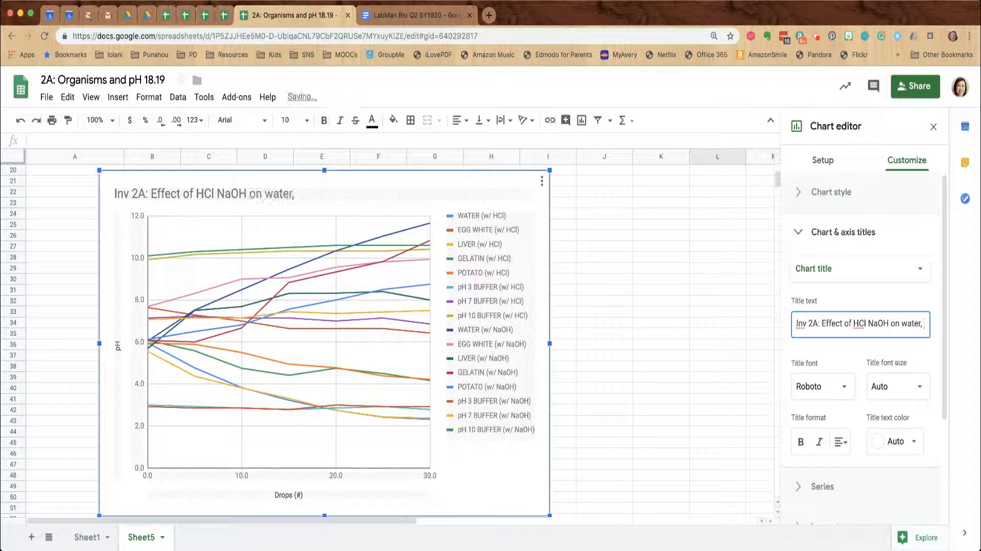
type("biological ma")
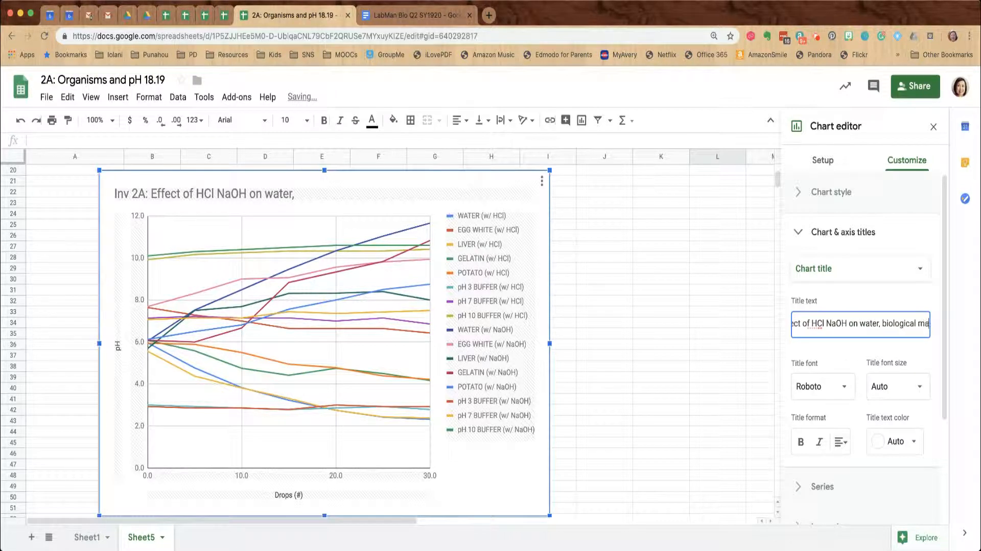
type("ter")
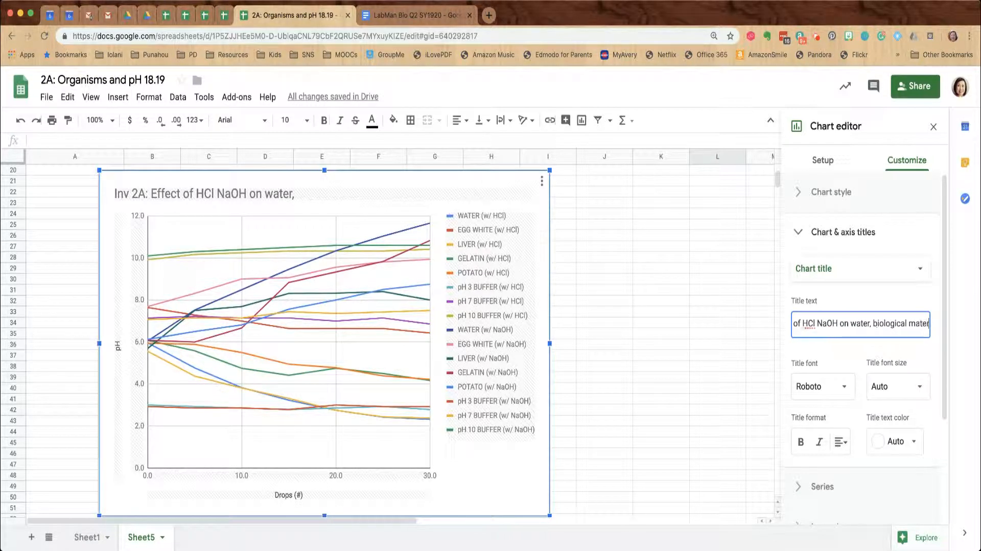
type("ials, and")
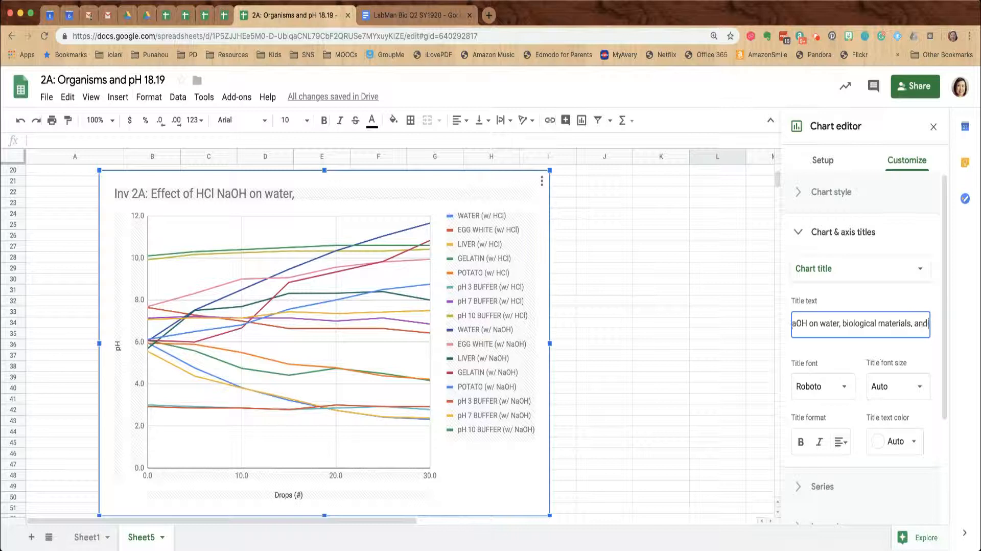
type(" buffer")
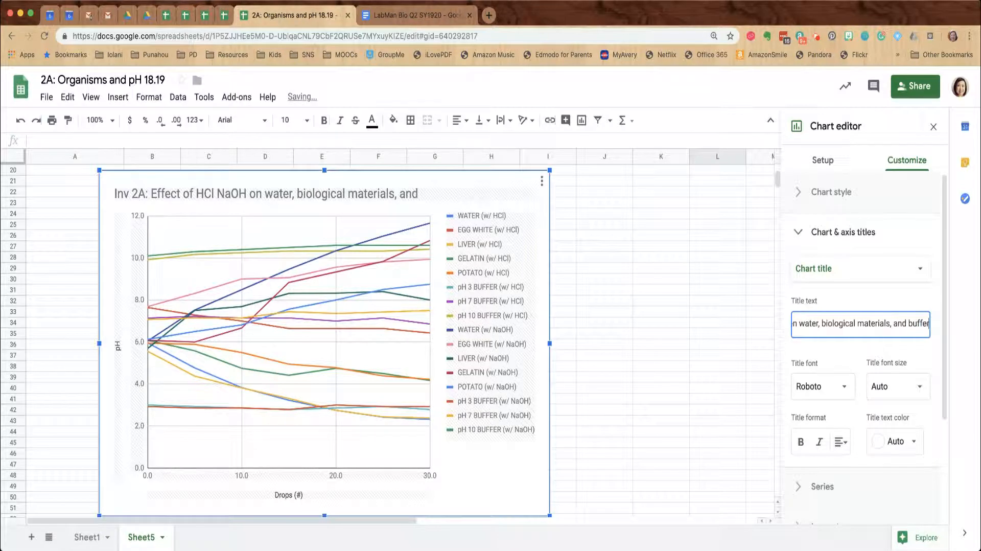
type("s (N. Ketpura-")
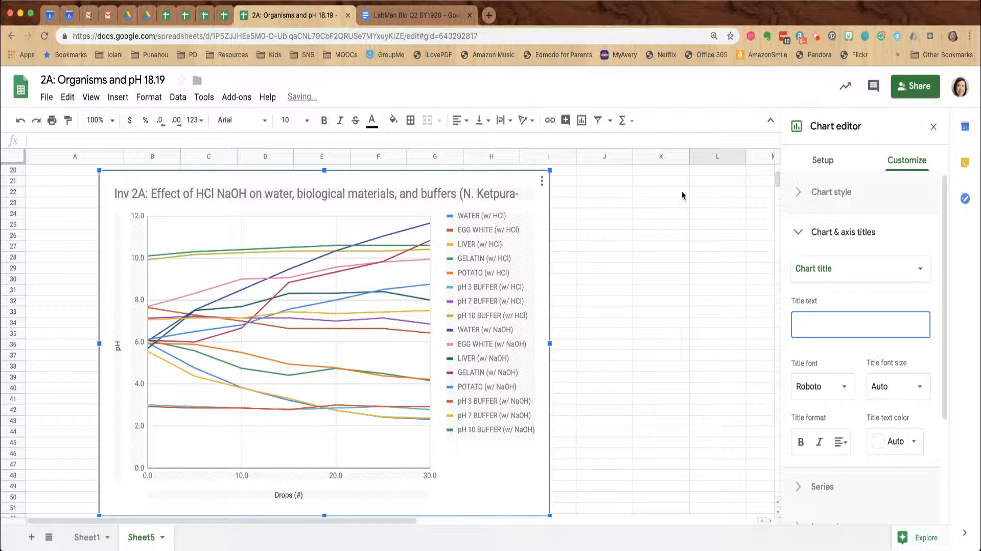
Edit the title on the chart to complete the author's surname and insert 'and' after HCl
double_click(504, 196)
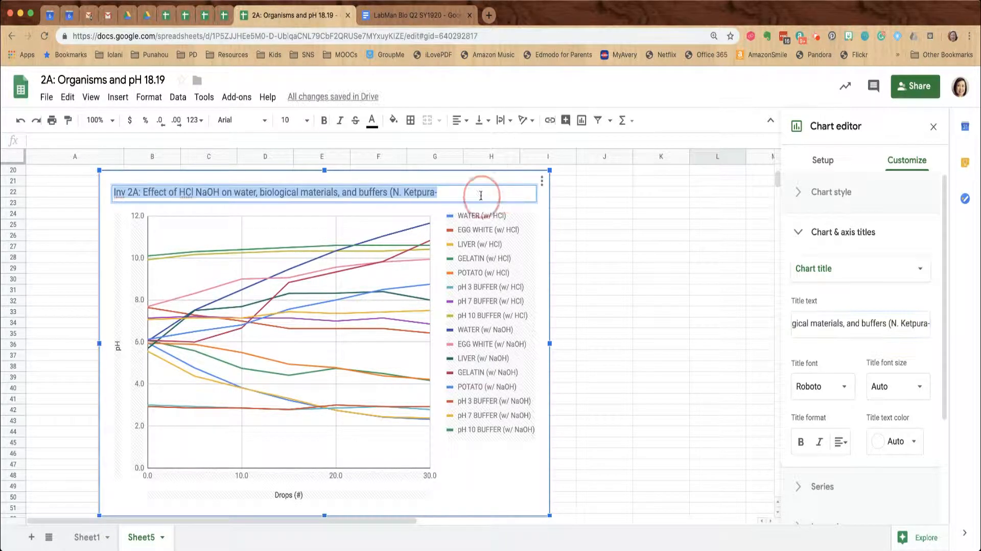
left_click(481, 196)
type("Ching")
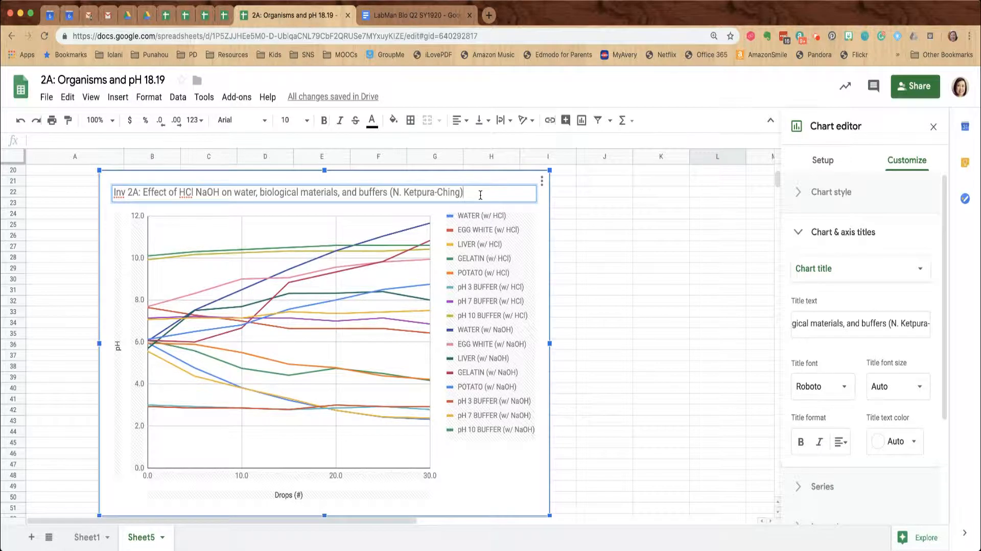
left_click(197, 192)
type("and")
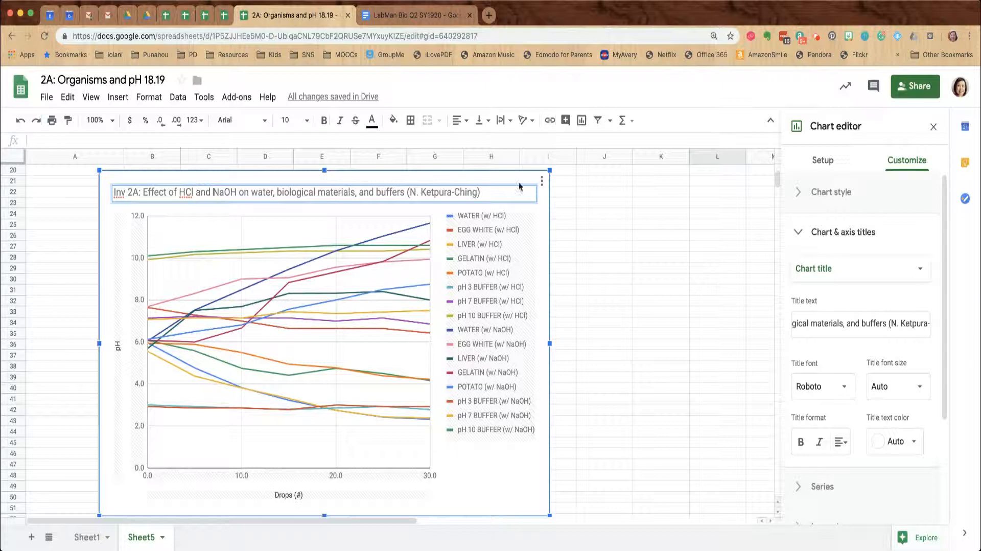
left_click(487, 192)
left_click(495, 468)
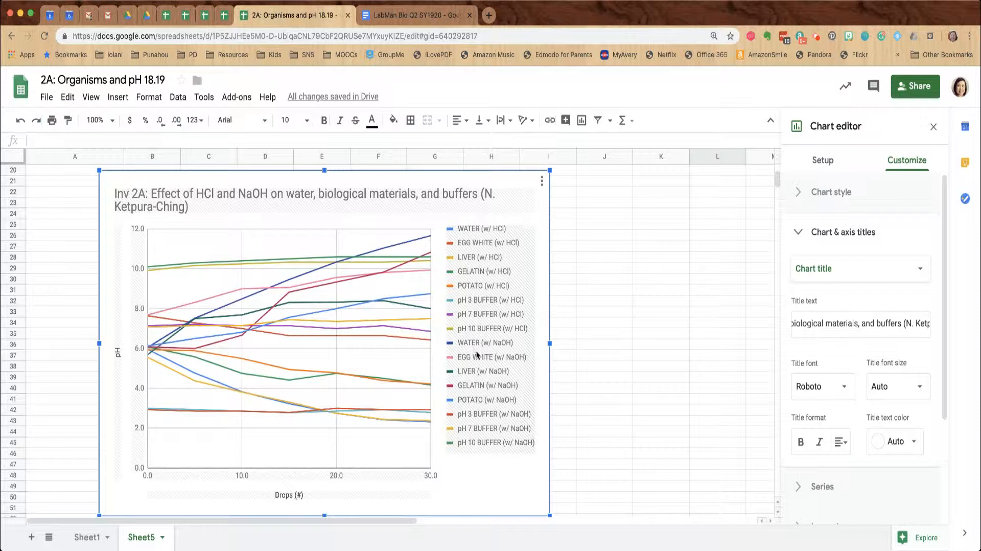
mouse_move(384, 339)
Set the horizontal axis minimum to 0 and maximum to 30
scroll(894, 454, "down", 1)
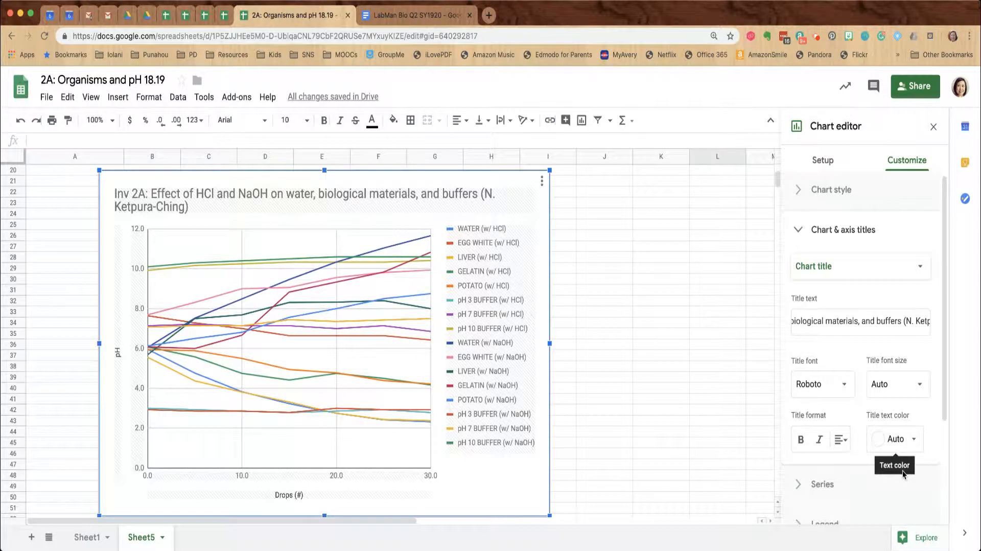
scroll(821, 437, "down", 3)
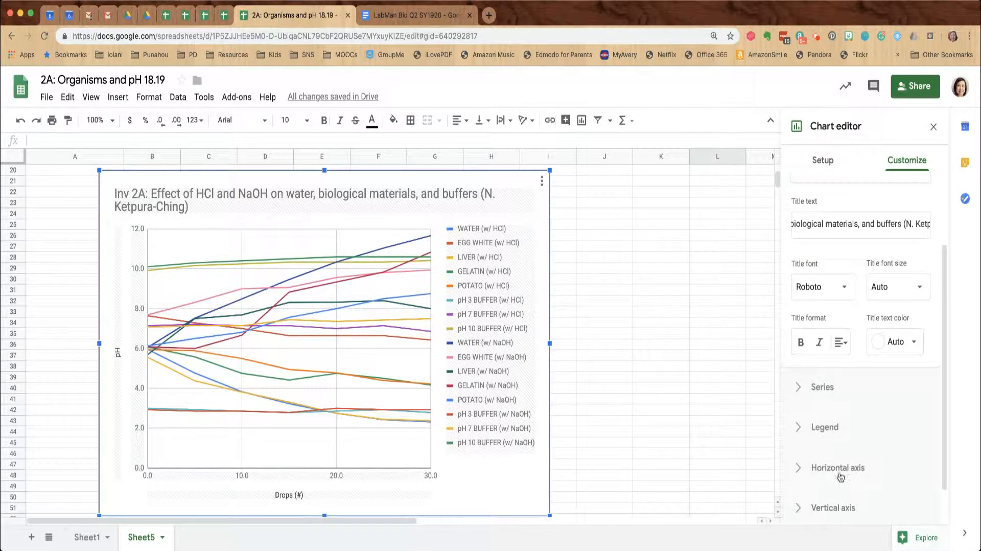
scroll(822, 437, "down", 1)
left_click(798, 449)
scroll(820, 452, "down", 1)
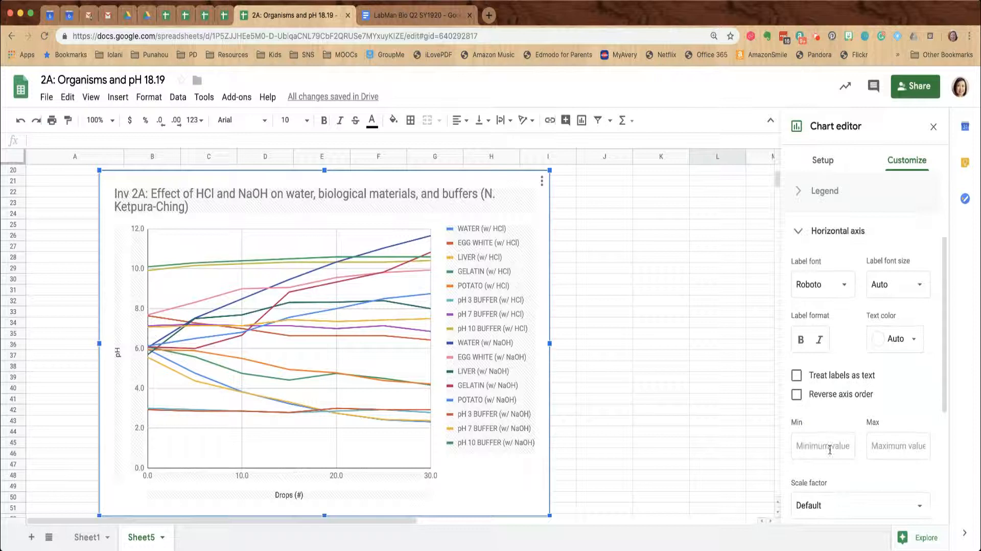
left_click(821, 440)
type("0")
left_click(875, 445)
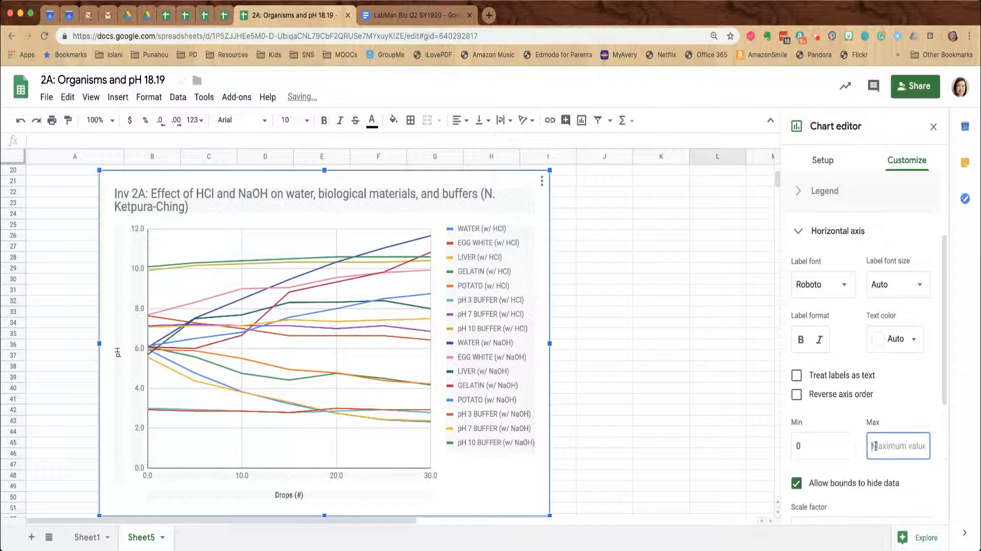
type("30")
Turn Reverse axis order on and back off so the horizontal axis keeps normal order
left_click(896, 402)
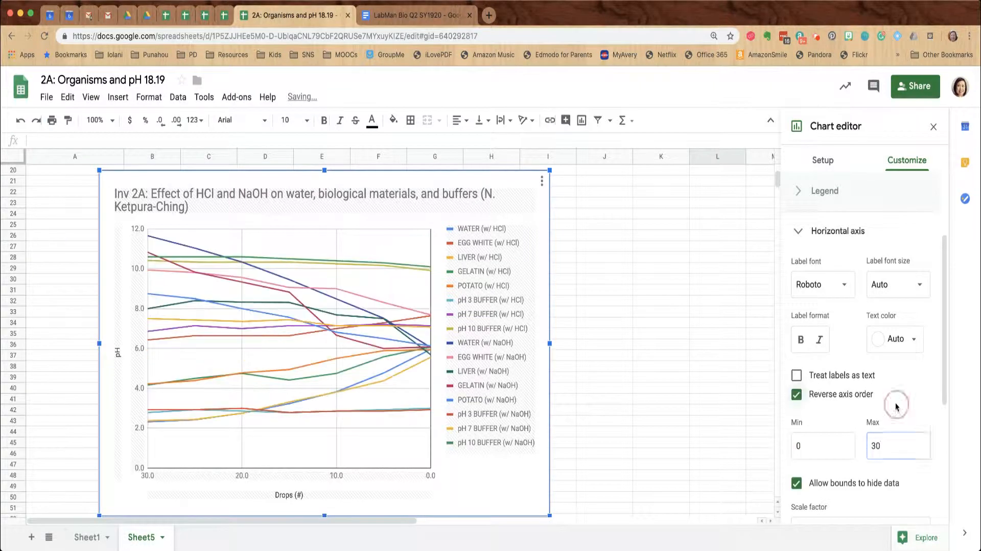
scroll(896, 409, "down", 2)
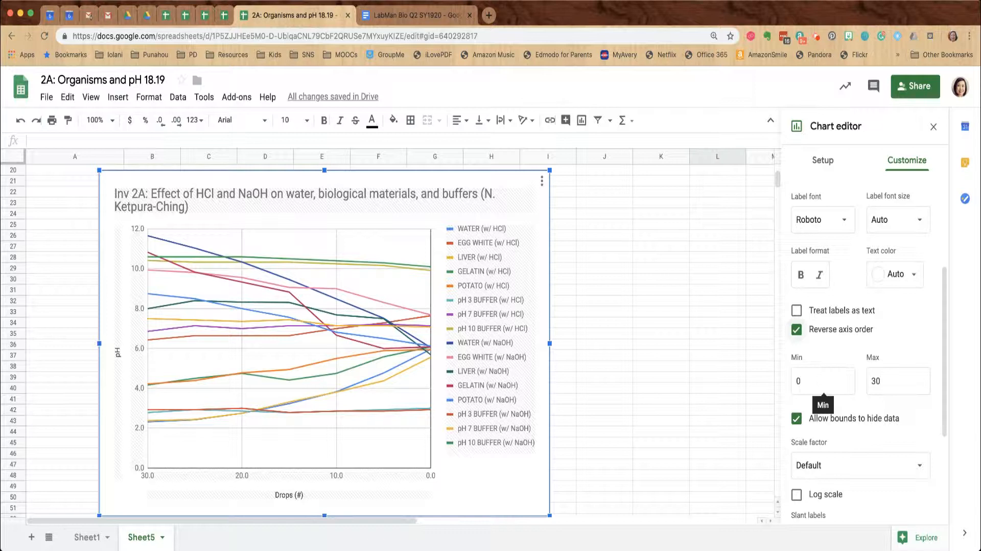
left_click(796, 329)
scroll(832, 387, "down", 1)
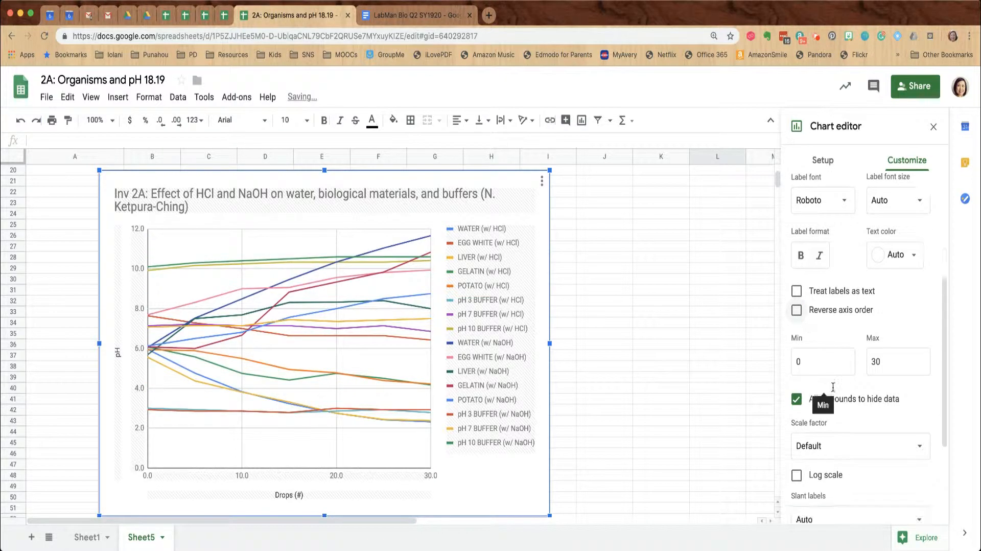
scroll(833, 387, "down", 2)
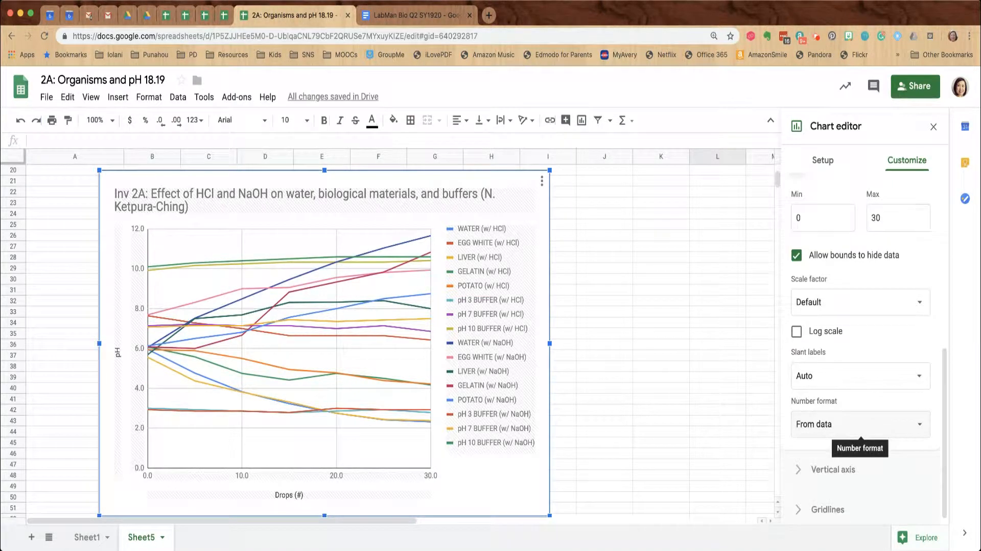
Set the vertical pH axis minimum to 0 and maximum to 14, leaving the scale factor unchanged
left_click(833, 469)
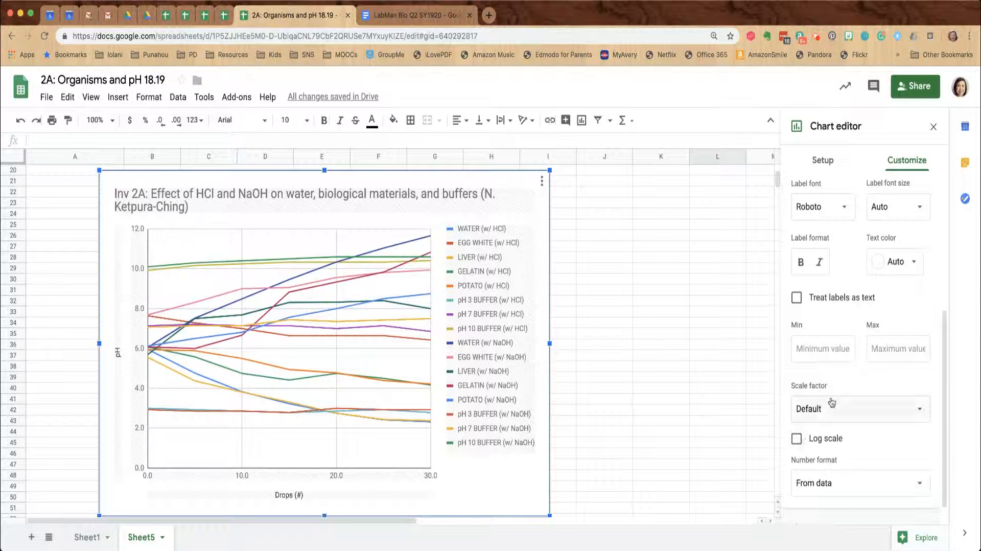
left_click(822, 355)
type("0")
key("Tab")
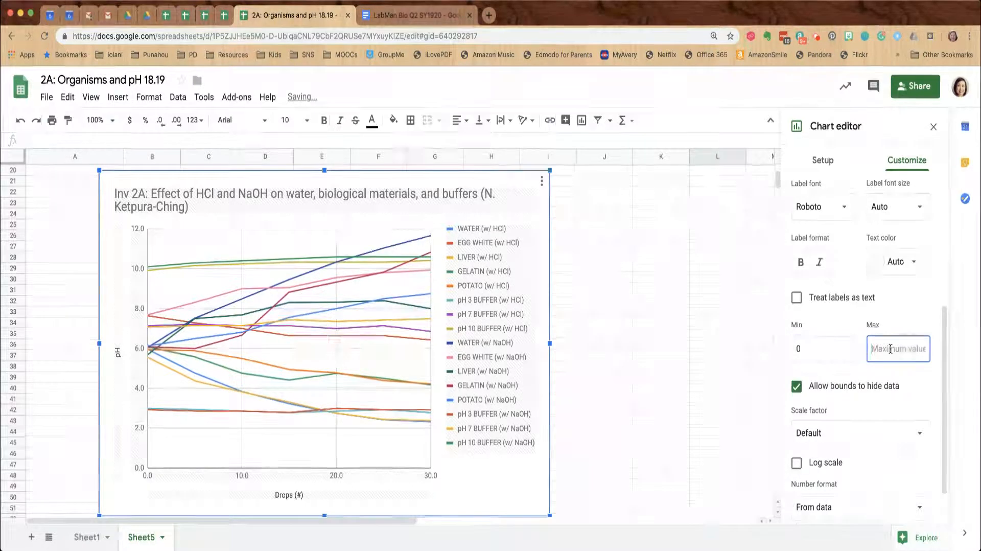
type("14")
left_click(903, 414)
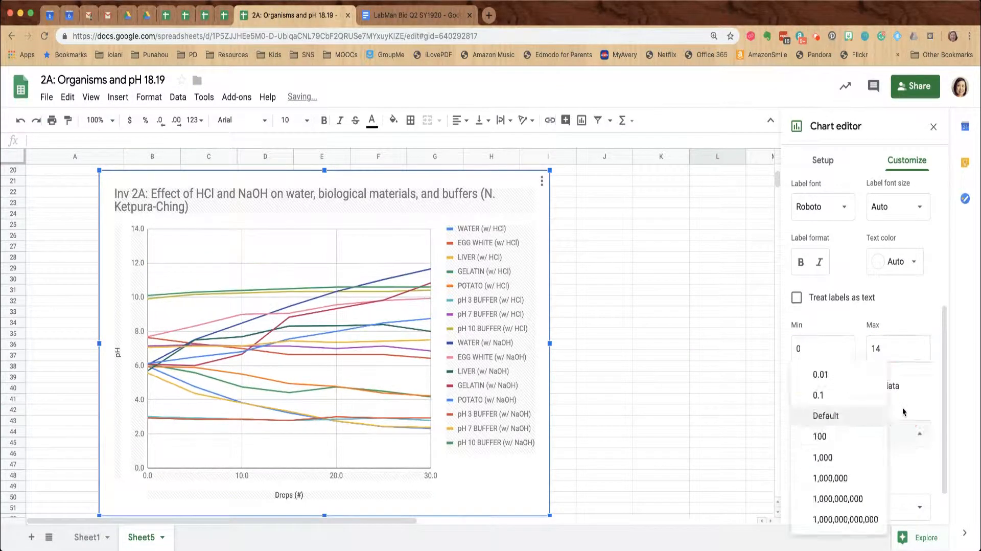
left_click(916, 384)
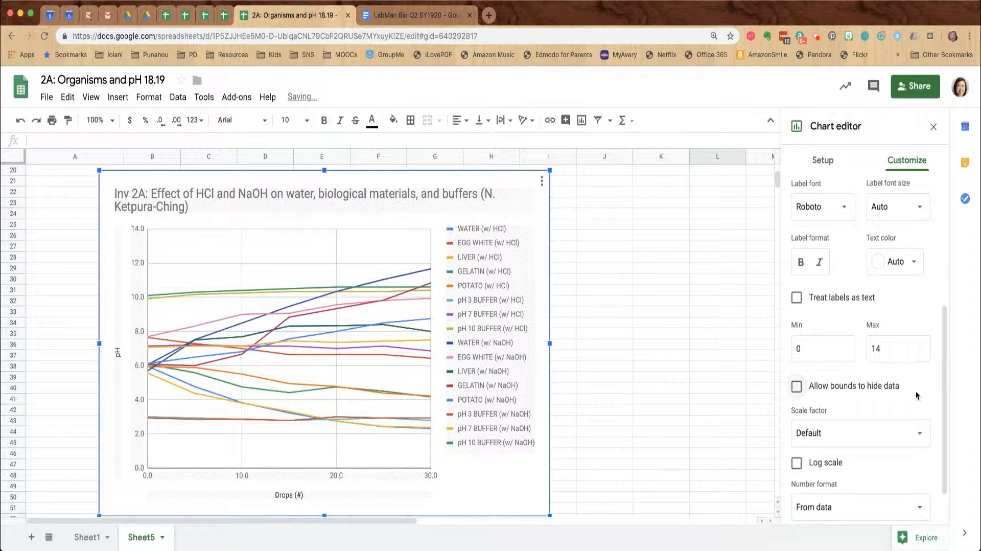
scroll(916, 395, "down", 2)
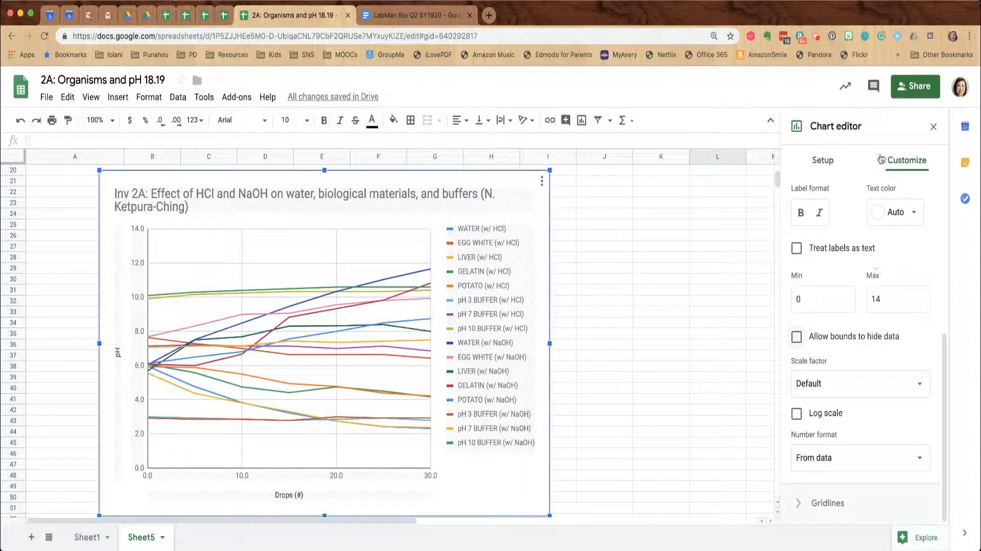
scroll(930, 322, "up", 3)
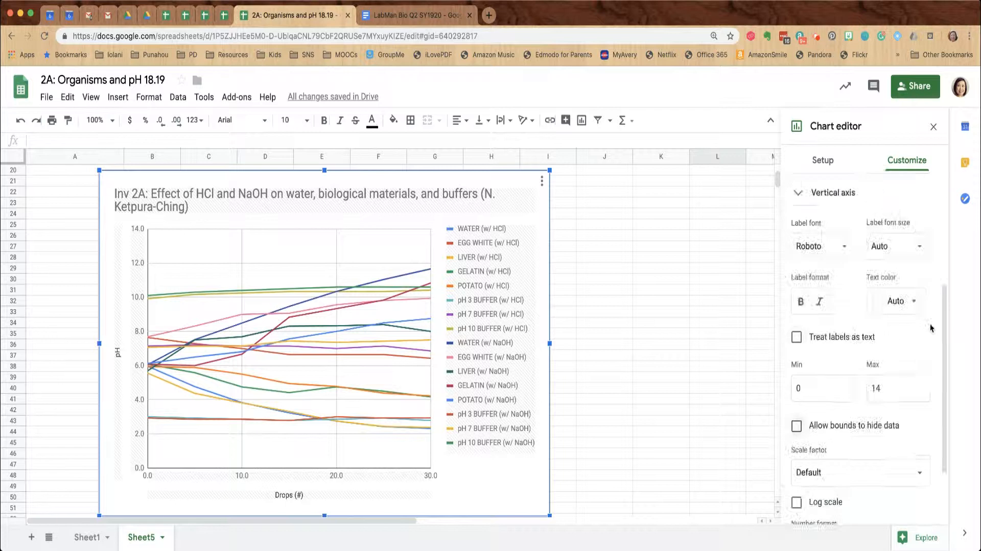
scroll(930, 327, "up", 5)
Give the WATER (w/ HCl) series 7px point markers, then select WATER (w/ NaOH)
left_click(799, 274)
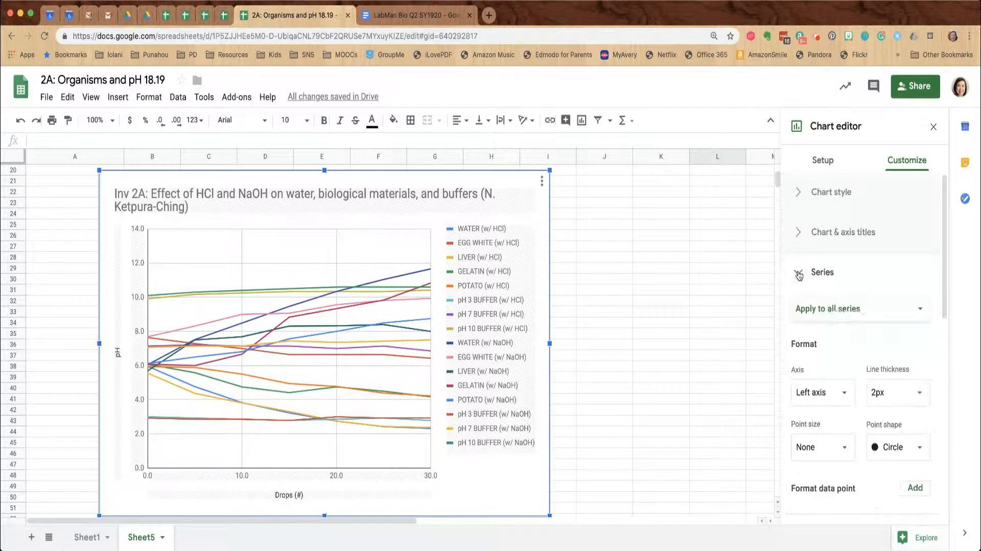
left_click(834, 310)
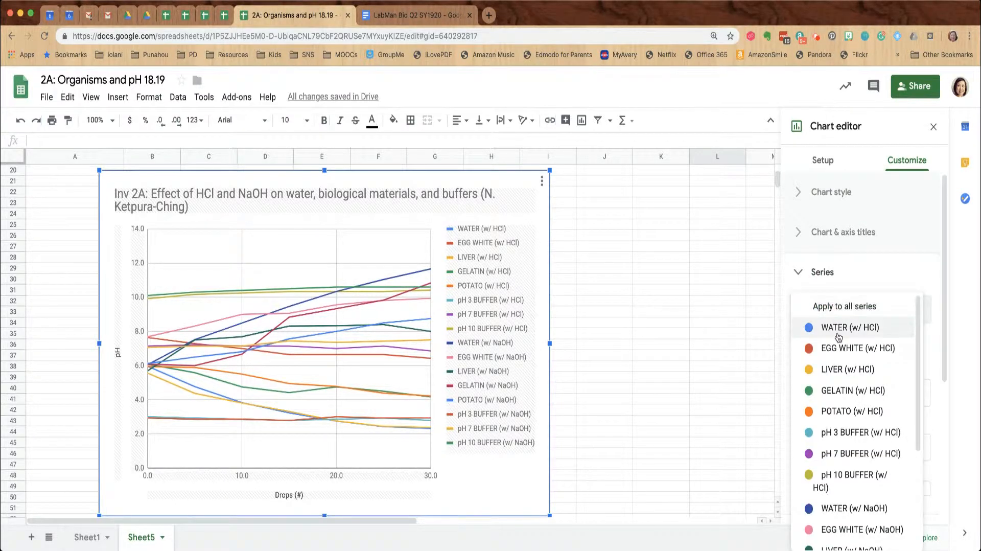
left_click(838, 334)
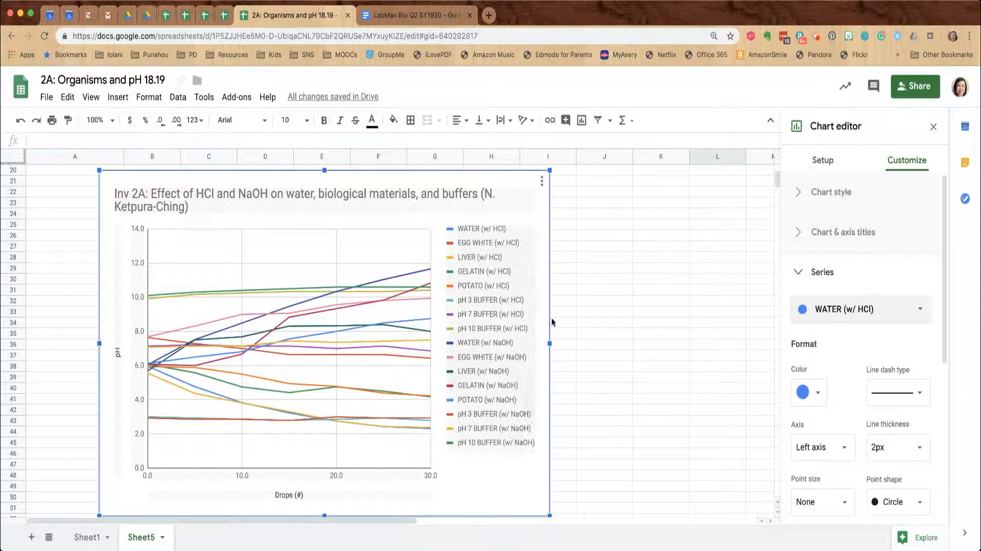
scroll(806, 409, "down", 2)
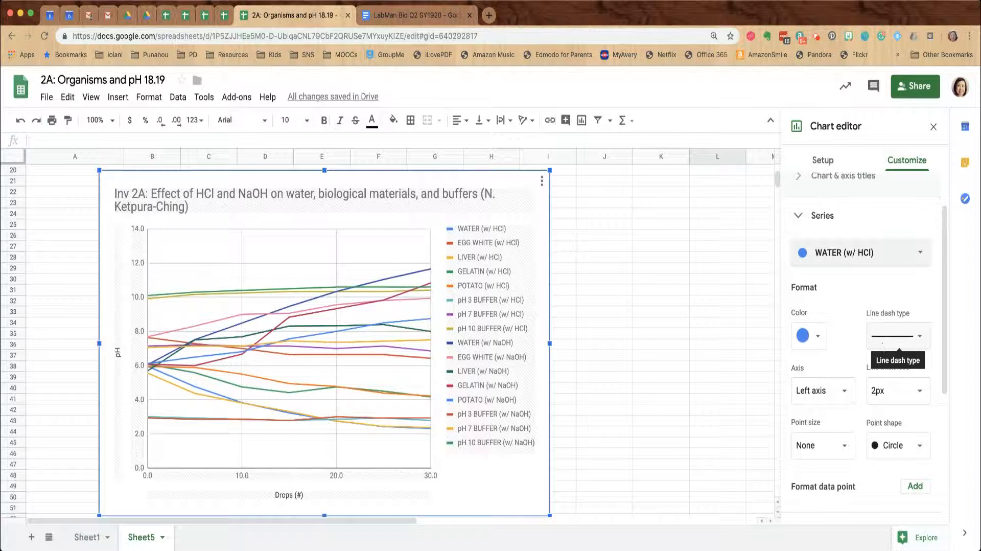
left_click(836, 445)
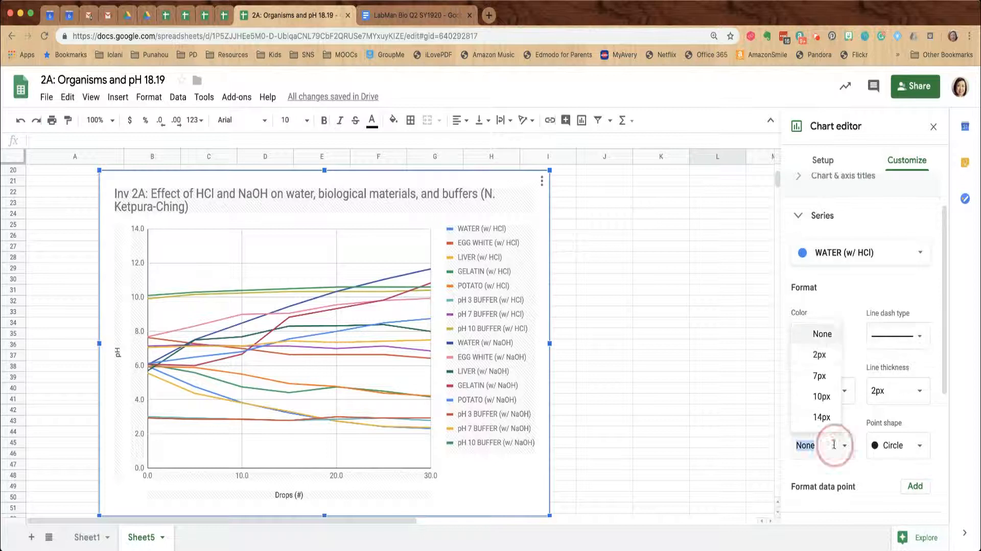
left_click(820, 377)
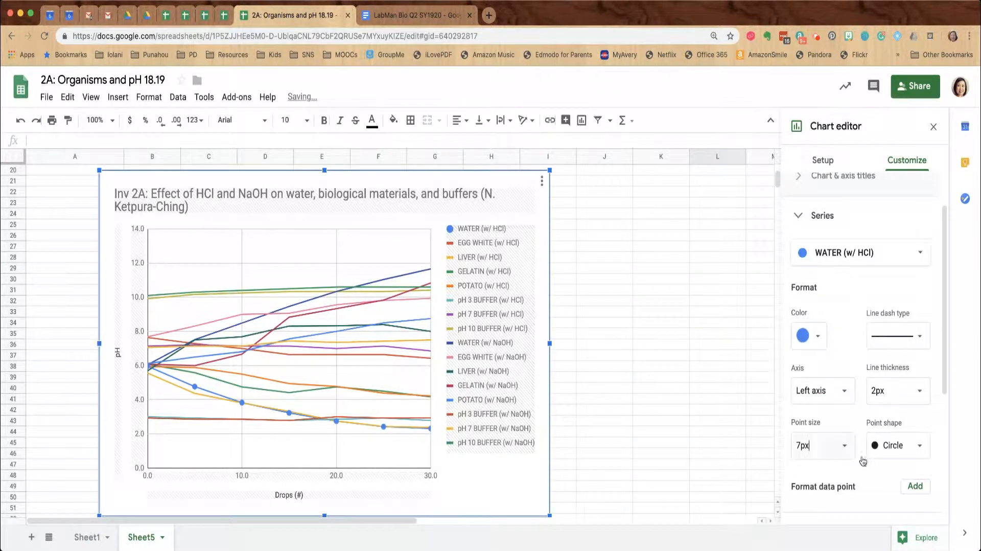
left_click(854, 253)
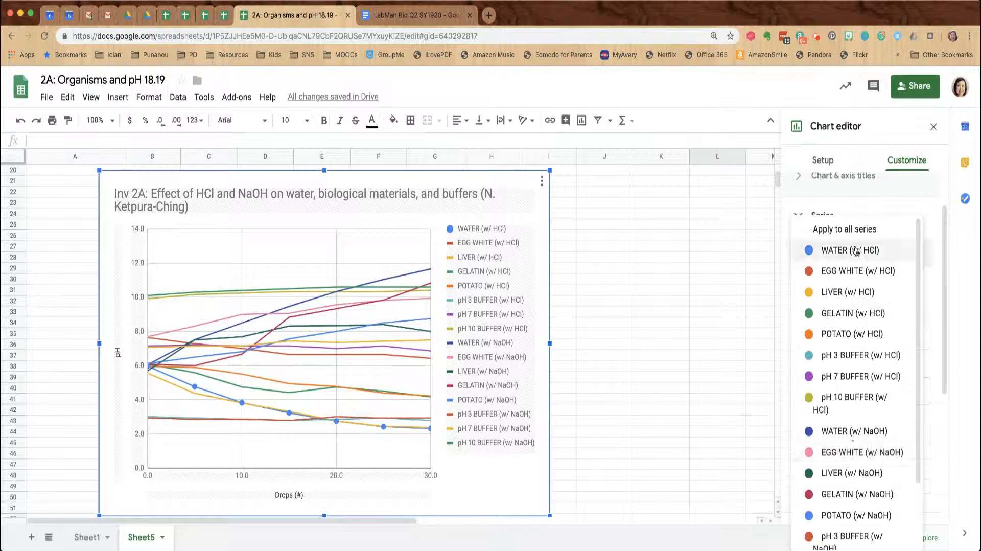
left_click(855, 433)
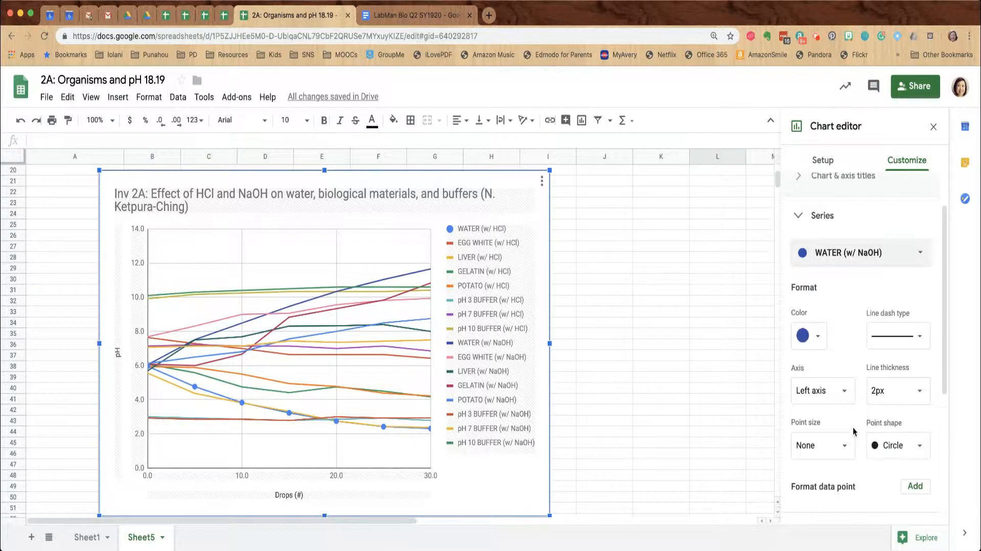
Make the WATER (w/ NaOH) line bright blue and dotted with 7px square markers
left_click(817, 336)
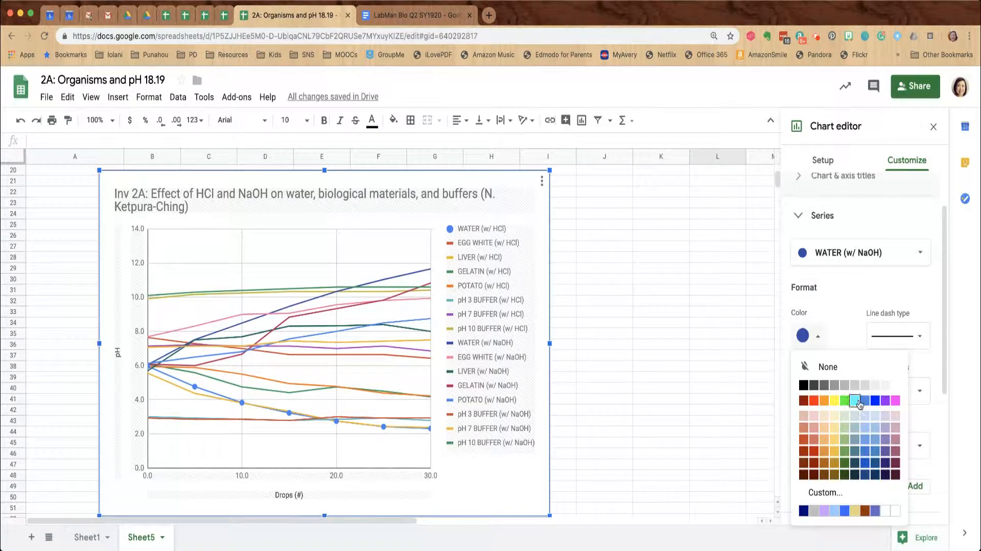
left_click(843, 510)
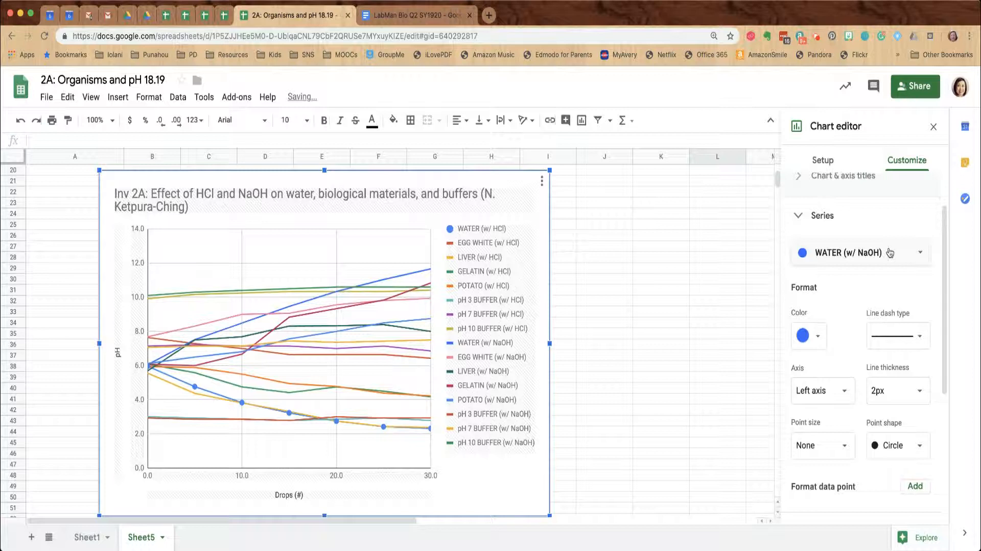
left_click(908, 341)
left_click(910, 341)
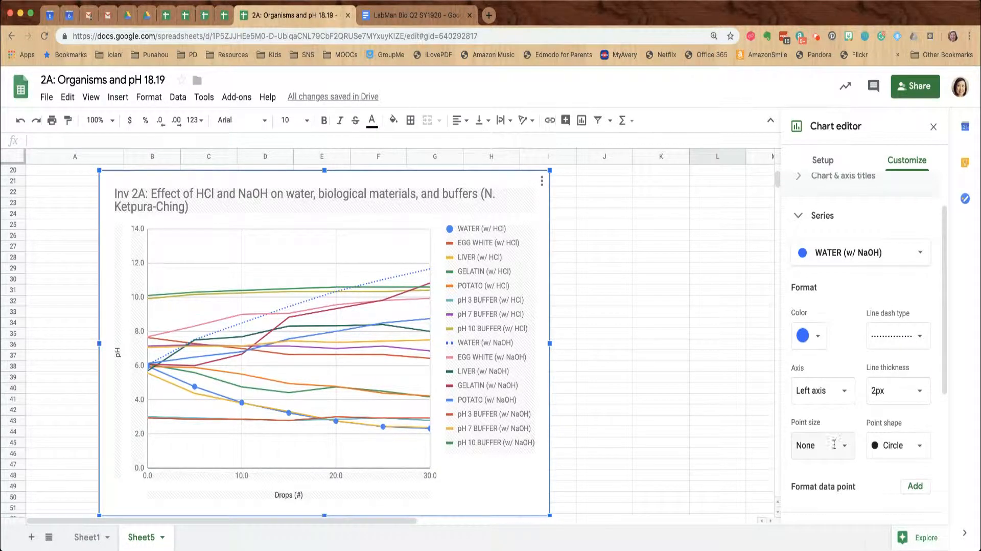
left_click(879, 445)
left_click(881, 452)
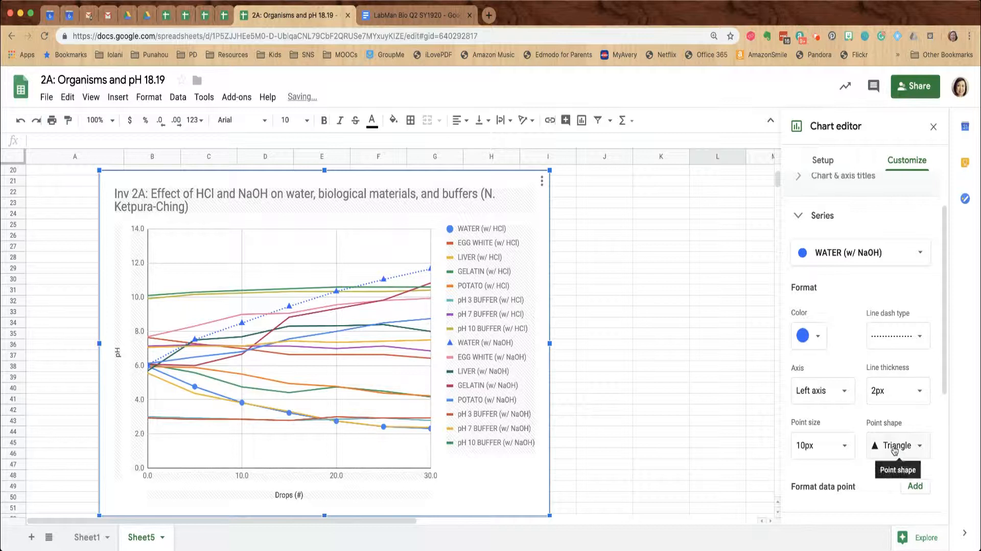
left_click(883, 450)
left_click(900, 459)
left_click(822, 442)
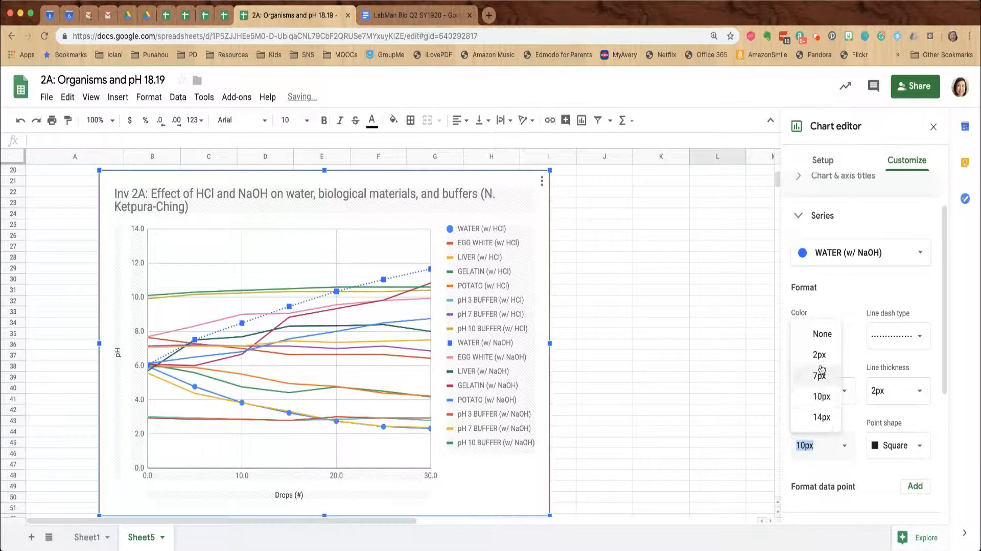
left_click(817, 393)
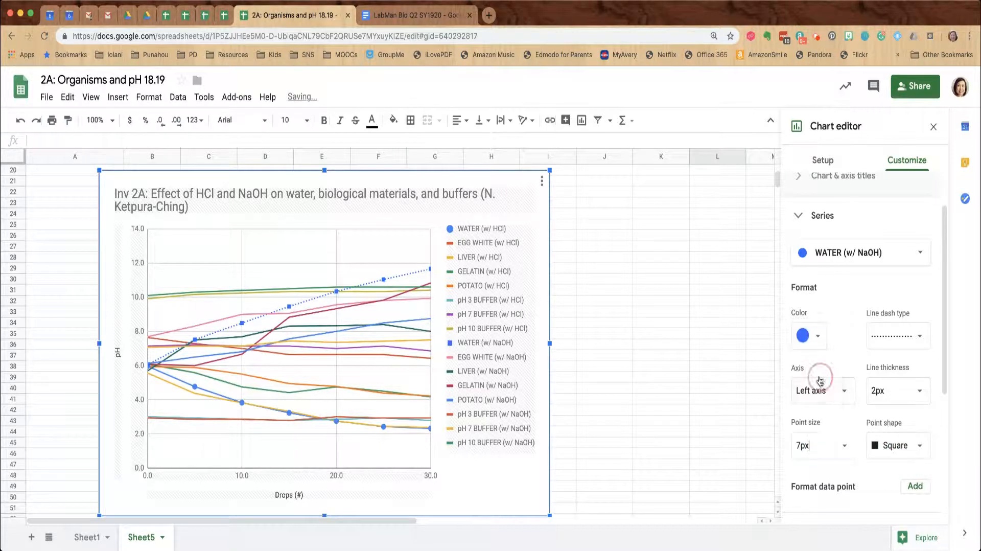
Select the EGG WHITE (w/ HCl) series and bring up its colour choices
left_click(838, 255)
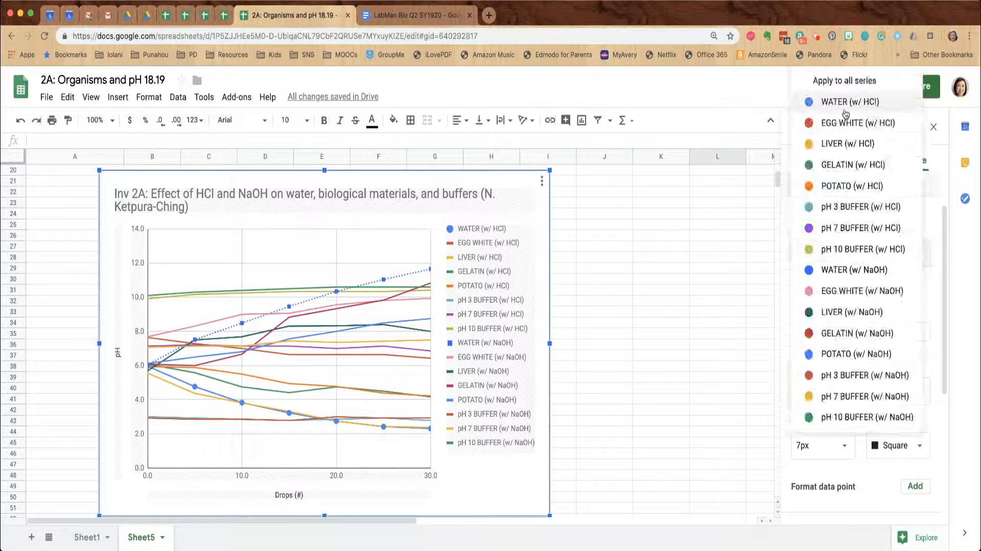
left_click(846, 125)
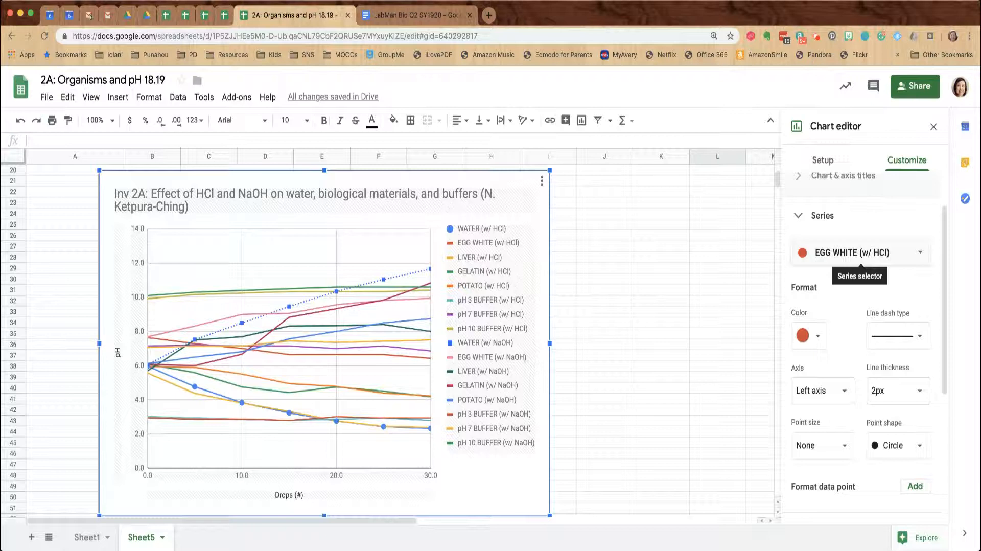
left_click(858, 253)
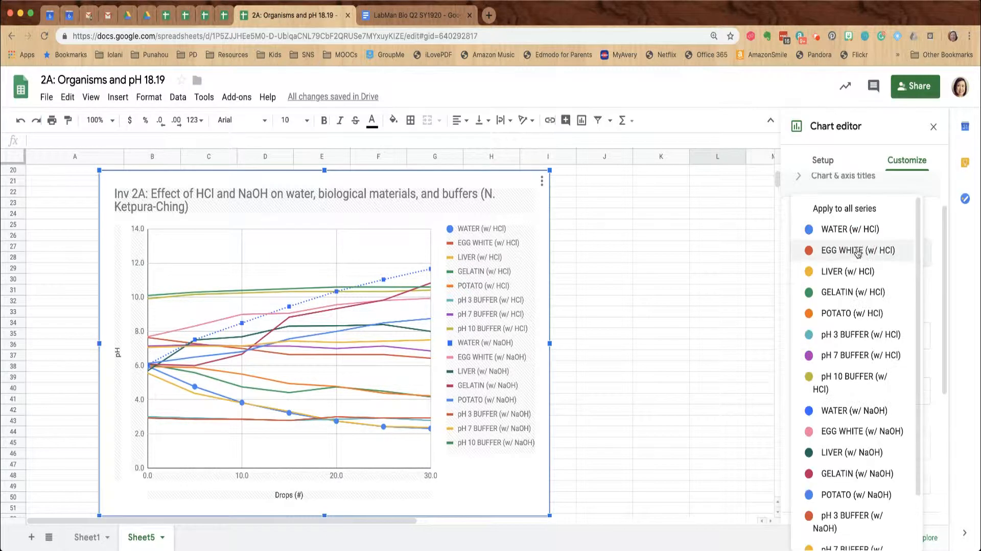
left_click(853, 252)
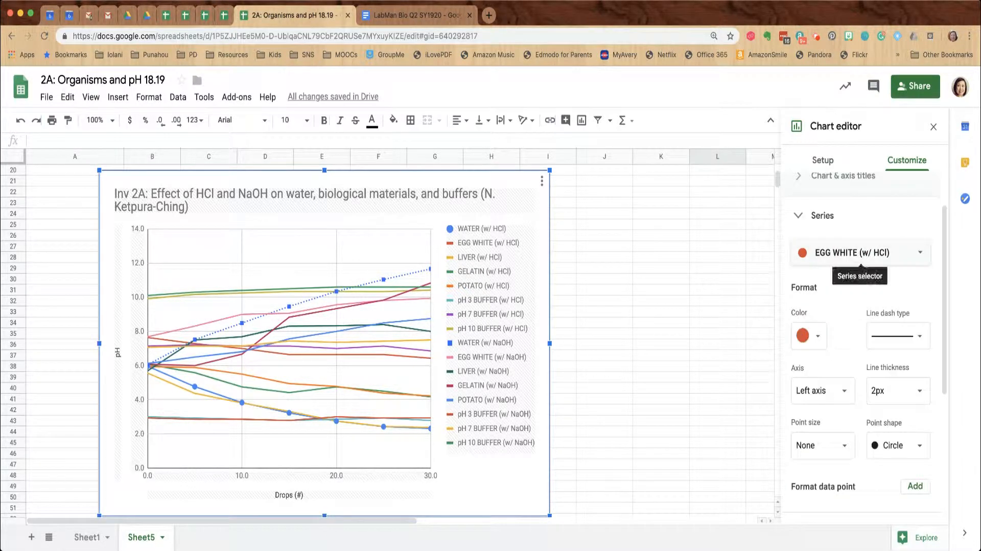
left_click(810, 336)
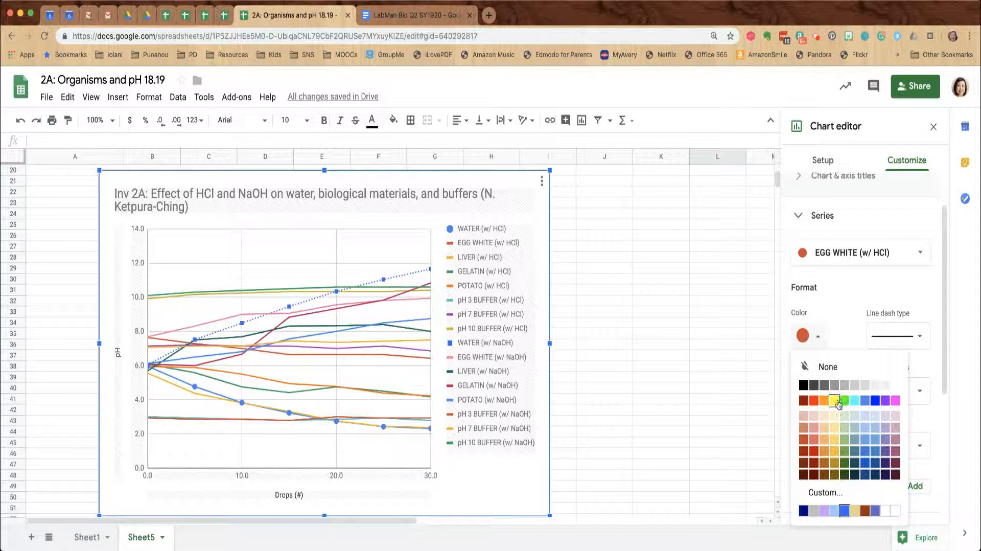
Make the EGG WHITE (w/ HCl) line light yellow with 7px markers, then select EGG WHITE (w/ NaOH)
left_click(835, 438)
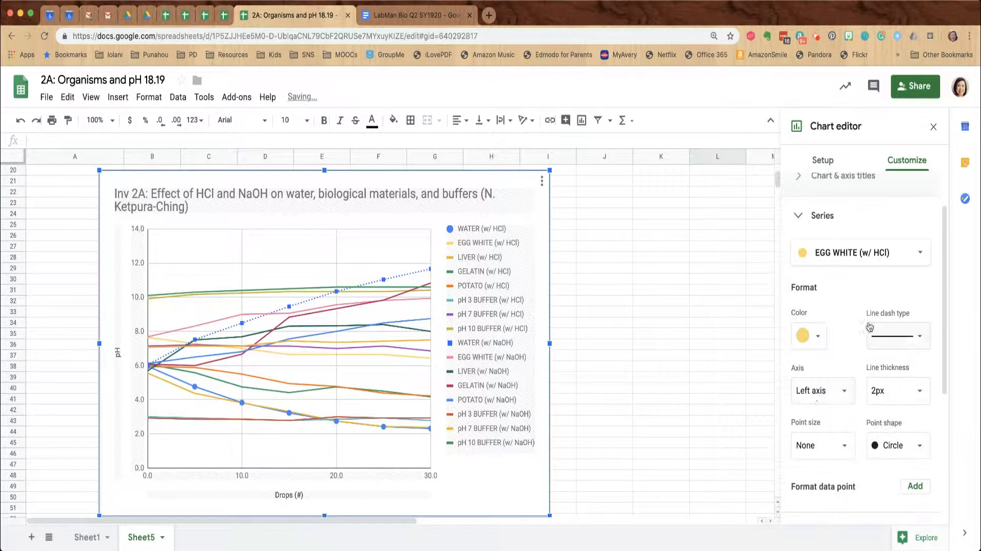
left_click(818, 444)
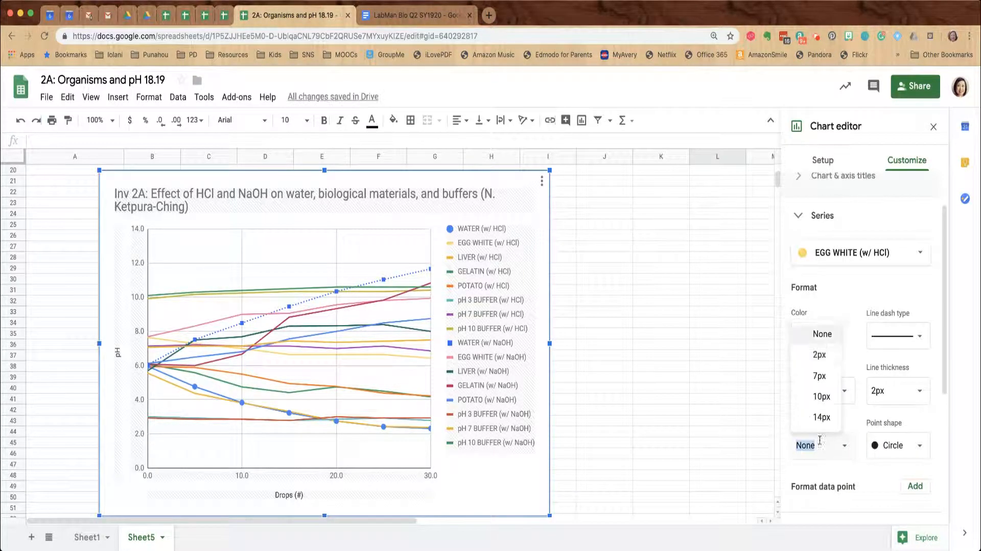
left_click(828, 375)
left_click(819, 263)
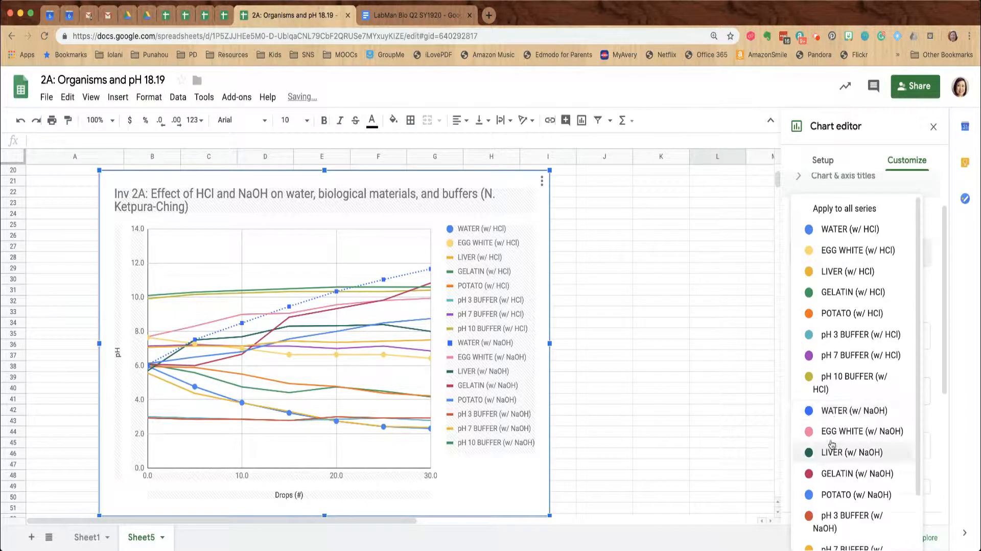
left_click(832, 432)
Make the EGG WHITE (w/ NaOH) line light yellow and dotted with 7px square markers
left_click(815, 336)
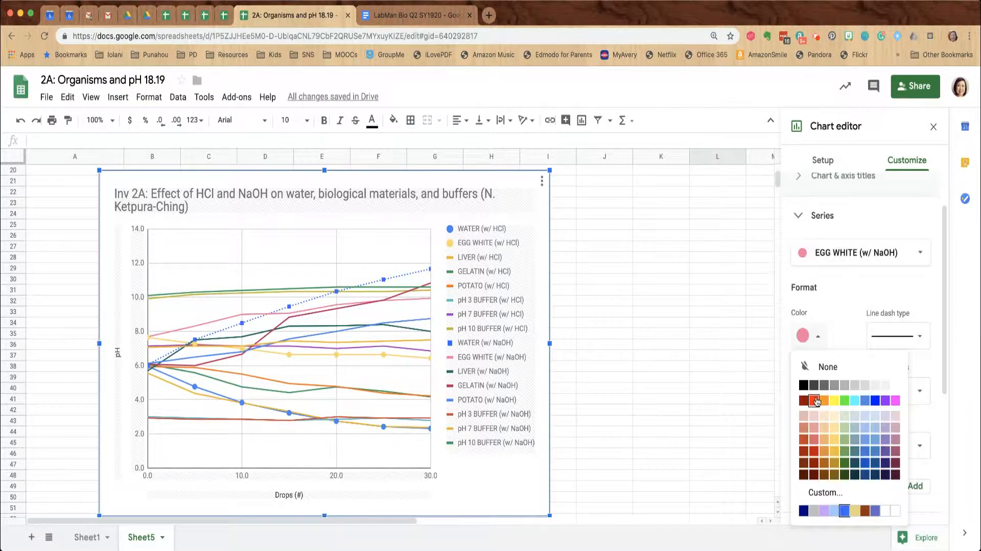
left_click(833, 440)
left_click(884, 343)
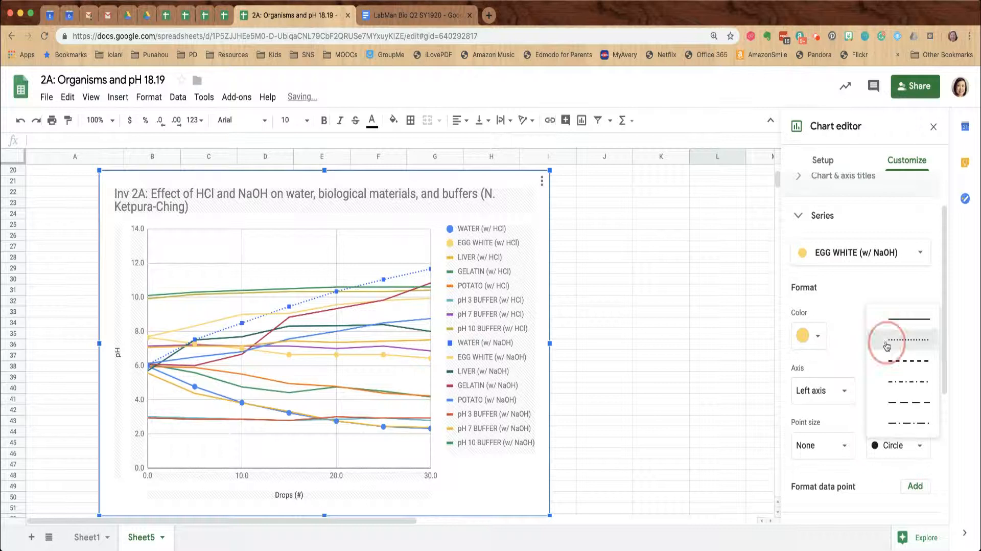
left_click(886, 344)
left_click(873, 450)
left_click(873, 451)
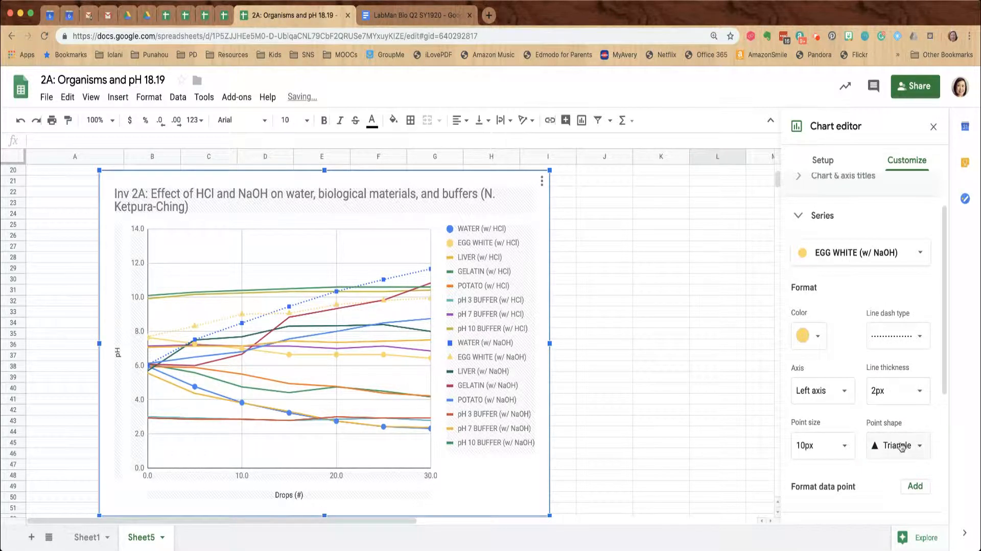
left_click(897, 446)
left_click(902, 460)
left_click(827, 443)
left_click(819, 380)
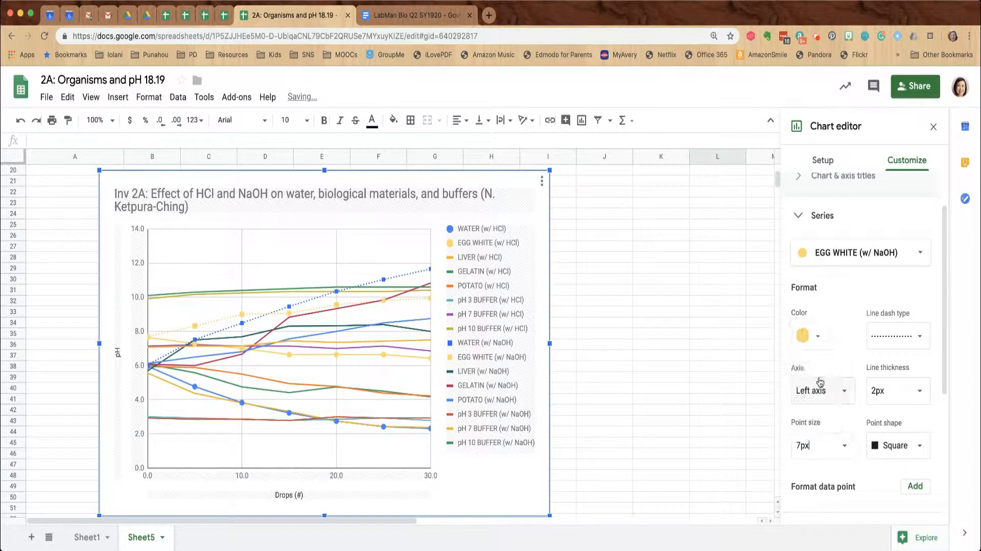
left_click(858, 255)
left_click(858, 254)
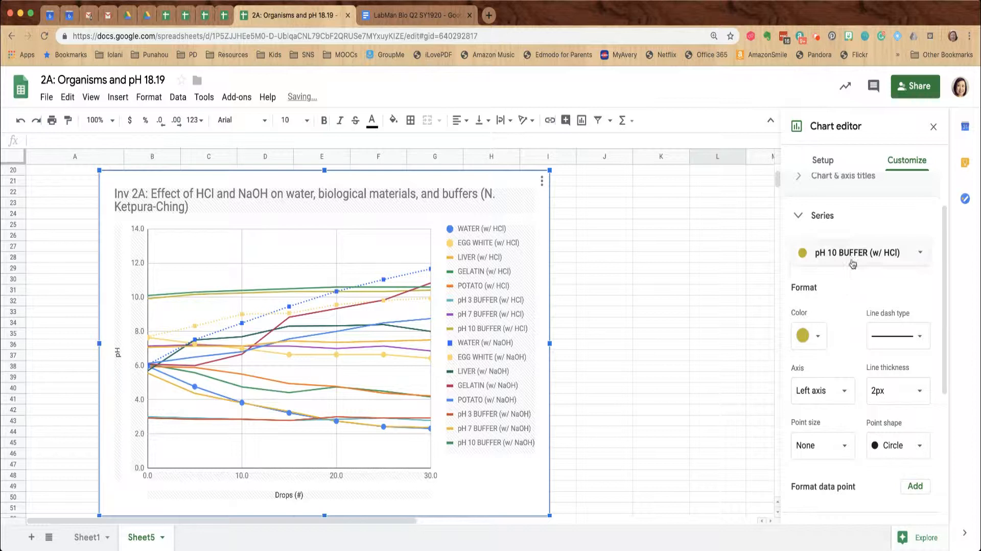
Colour the LIVER (w/ HCl) line grey with 7px point markers
left_click(858, 253)
left_click(854, 147)
left_click(864, 252)
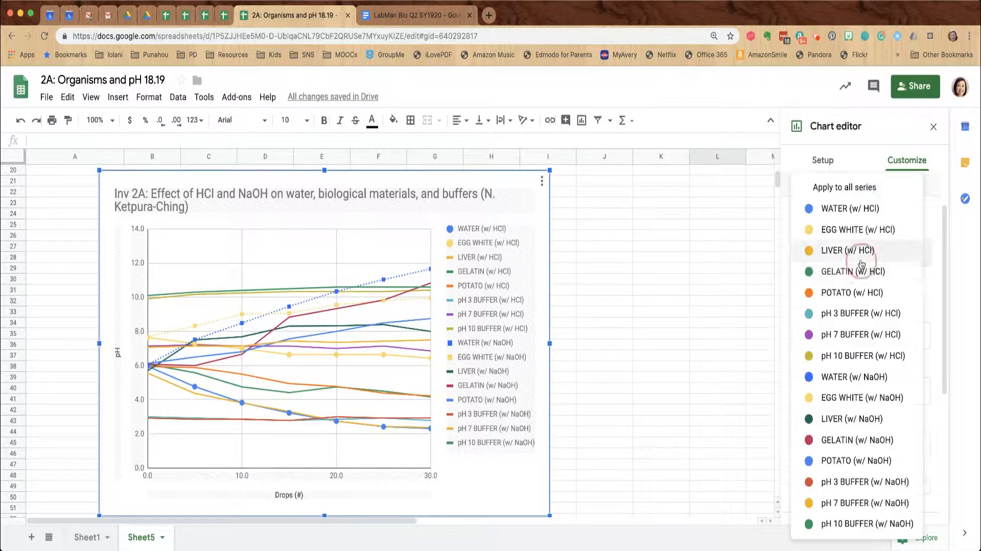
left_click(872, 251)
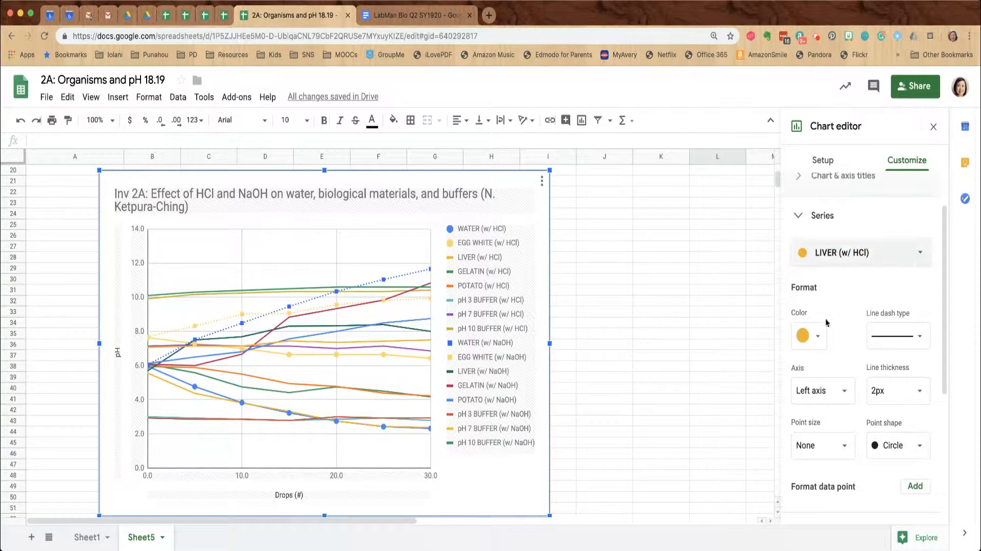
left_click(808, 335)
left_click(835, 385)
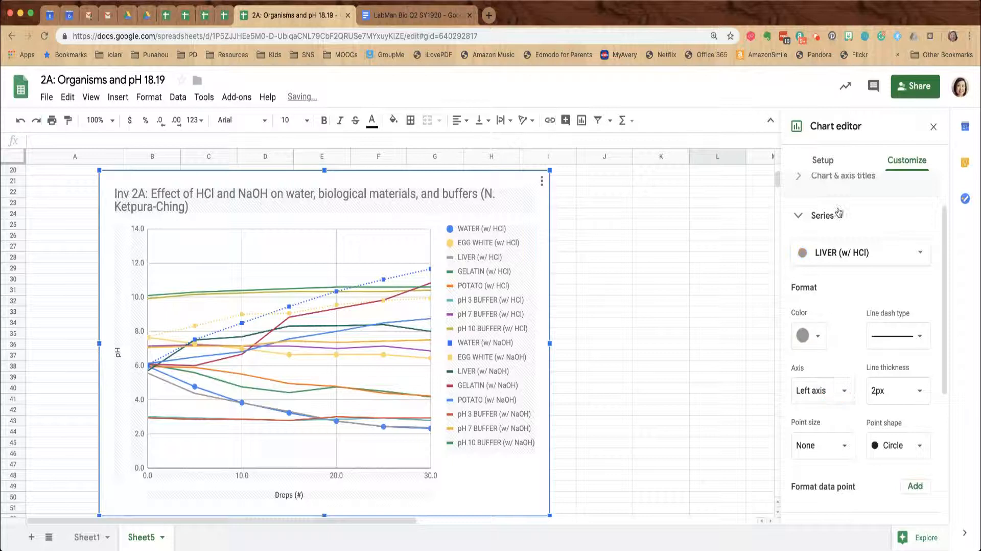
left_click(823, 444)
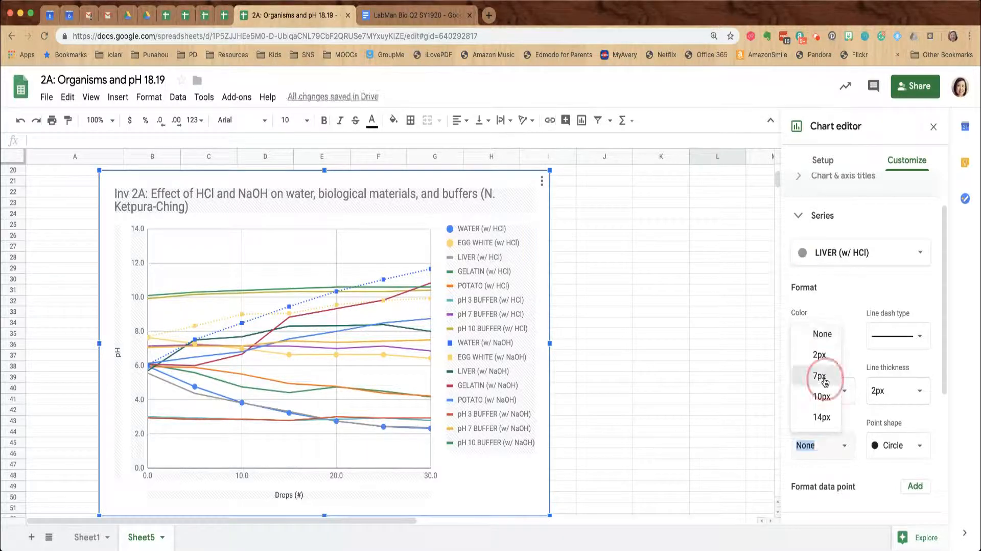
left_click(812, 396)
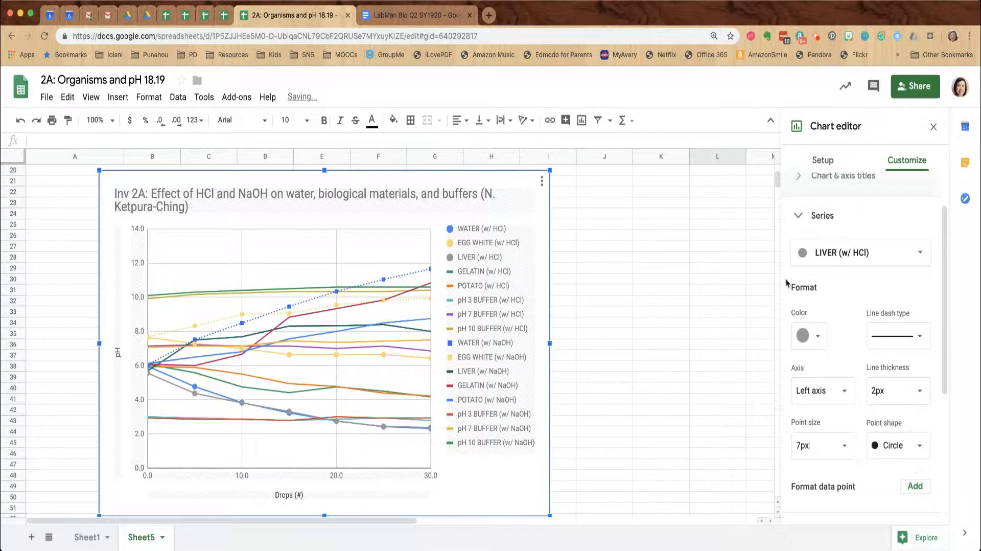
Give LIVER (w/ NaOH) 7px markers, a dotted line and grey colour, then select GELATIN (w/ HCl)
left_click(851, 255)
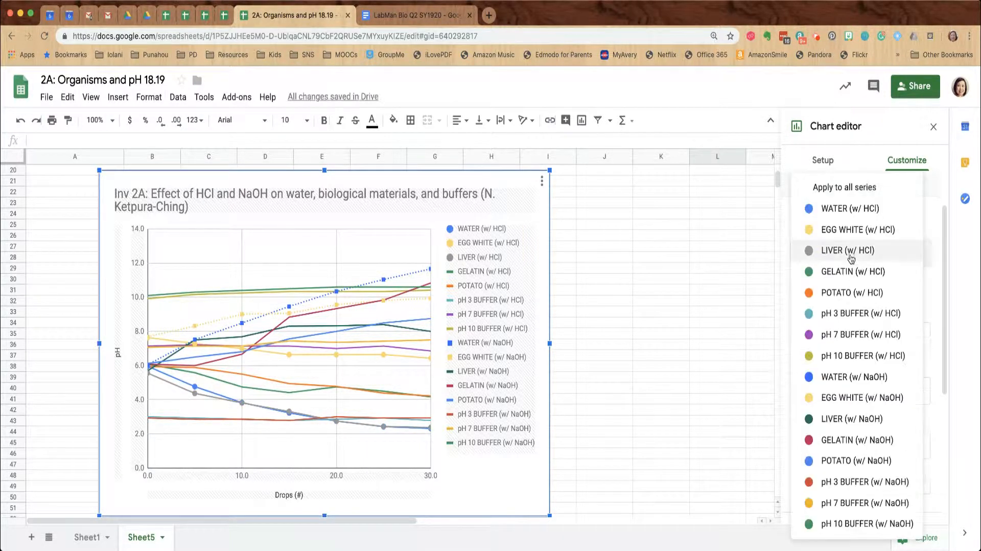
left_click(851, 420)
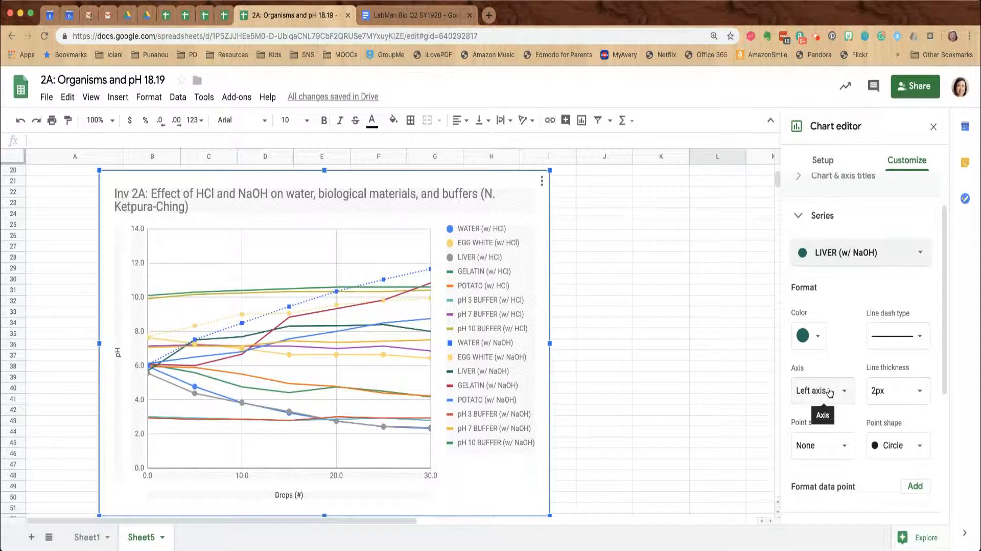
left_click(834, 435)
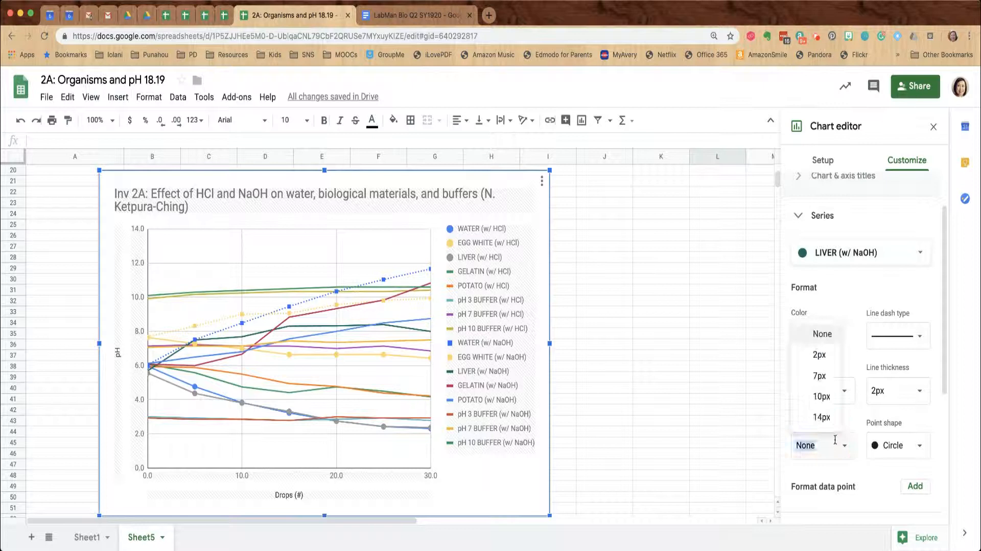
left_click(826, 375)
left_click(881, 341)
left_click(891, 351)
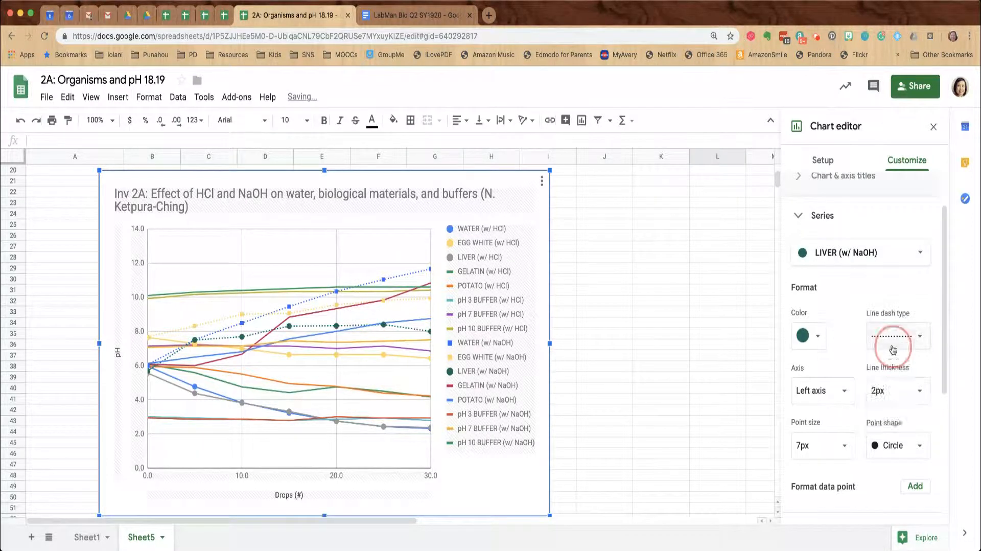
left_click(807, 342)
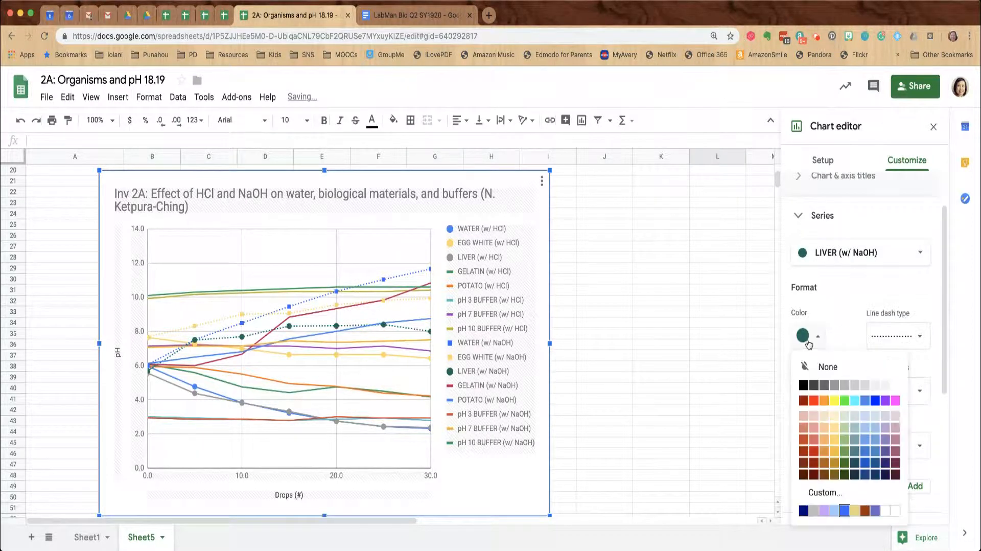
left_click(835, 384)
left_click(857, 260)
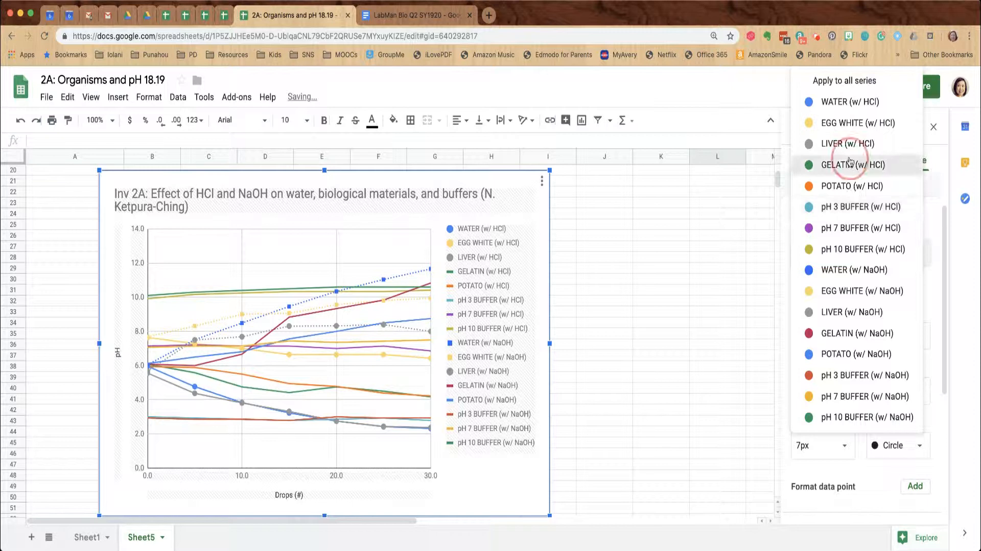
left_click(834, 161)
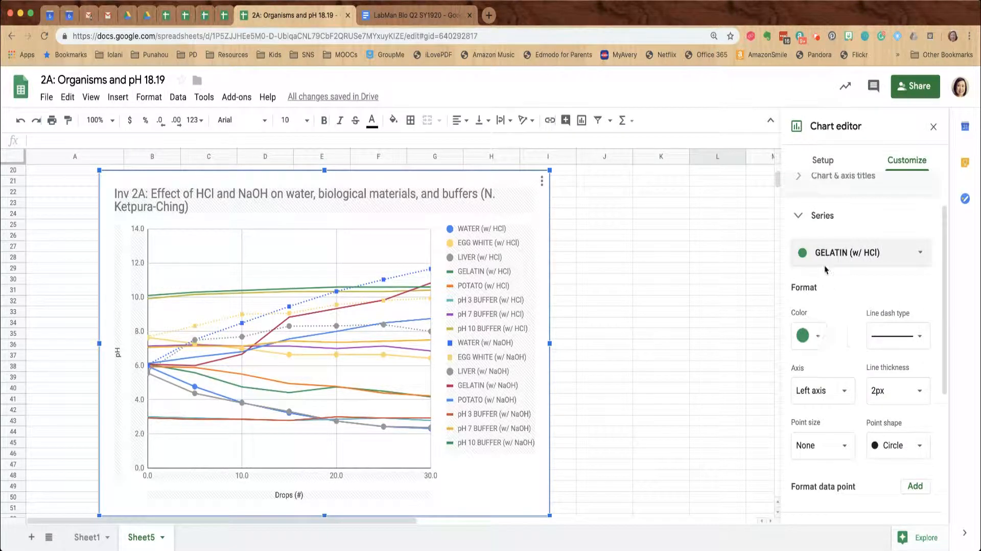
Colour the GELATIN (w/ HCl) series purple with 7px point markers
left_click(816, 335)
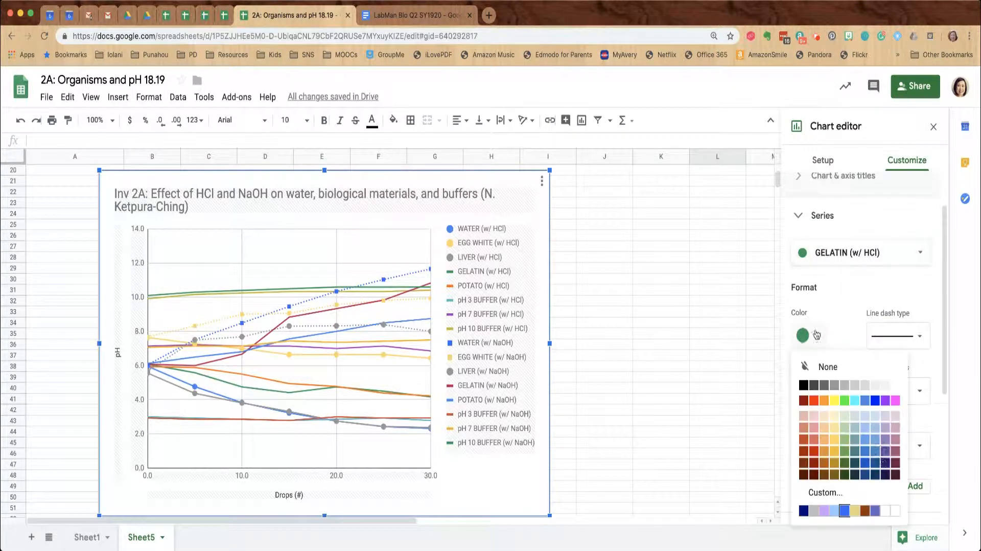
left_click(885, 400)
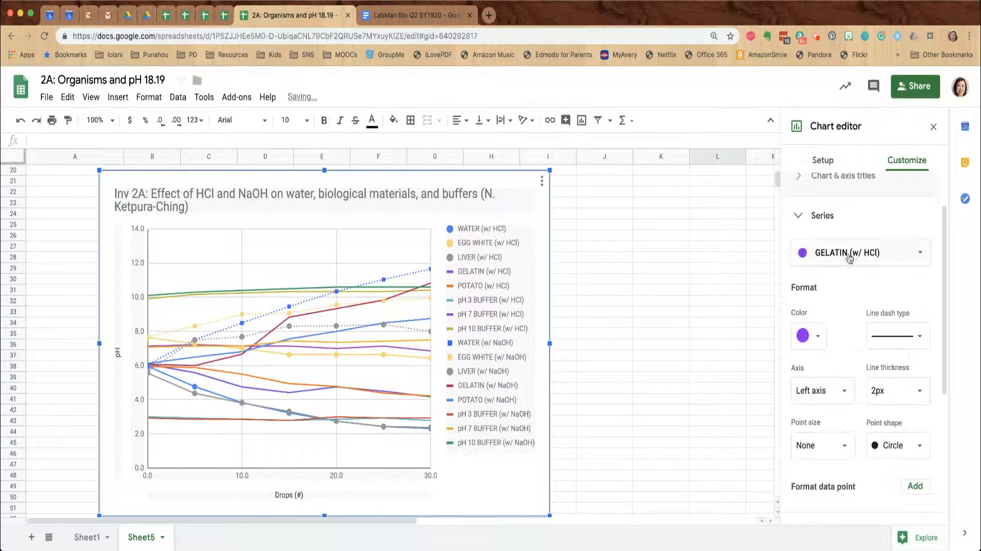
left_click(823, 444)
left_click(821, 377)
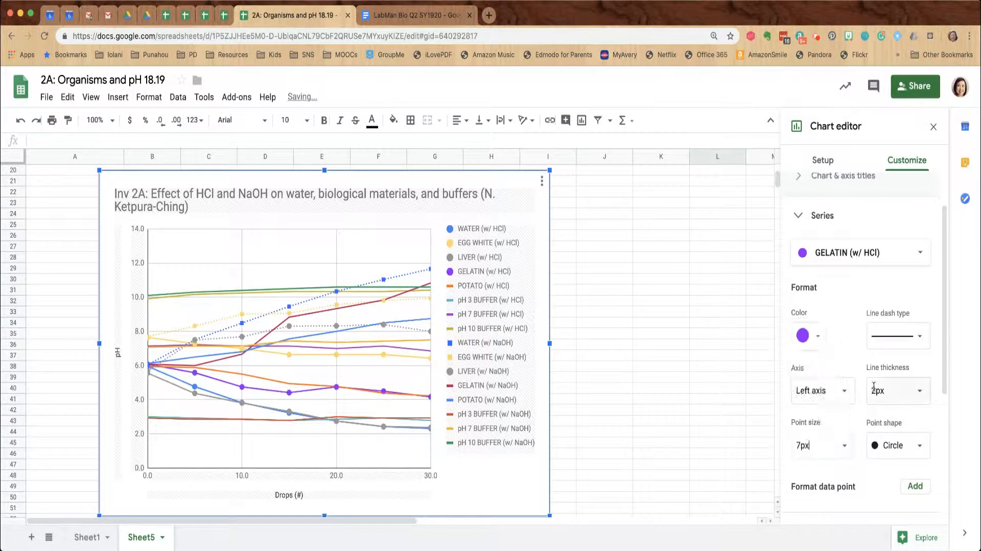
Make GELATIN (w/ NaOH) purple and dotted with 7px square markers
left_click(849, 255)
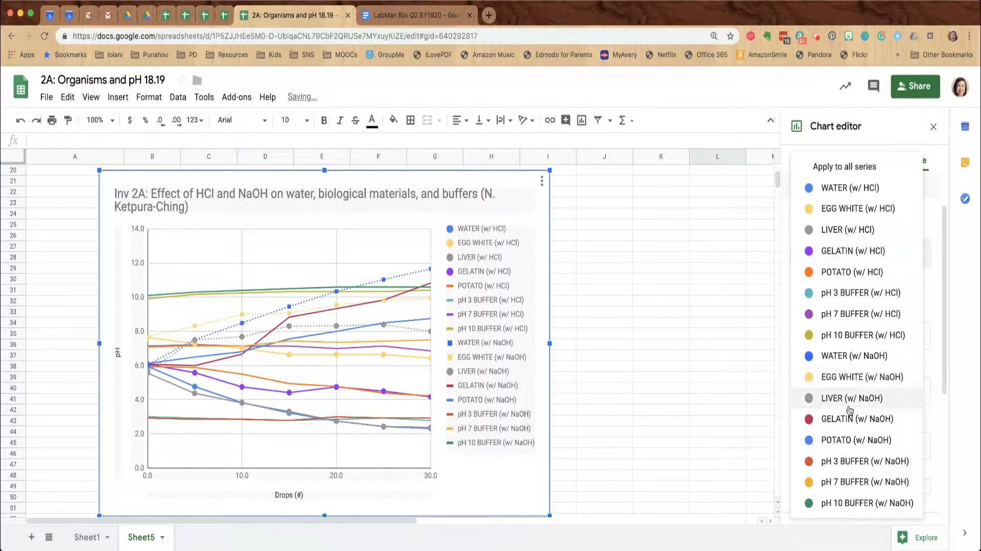
left_click(850, 419)
left_click(810, 335)
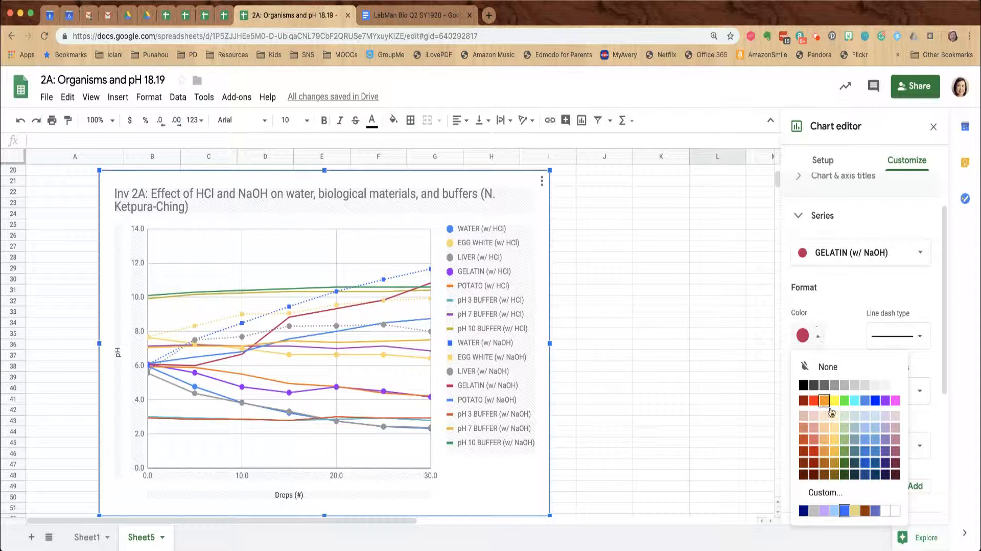
left_click(889, 397)
left_click(820, 445)
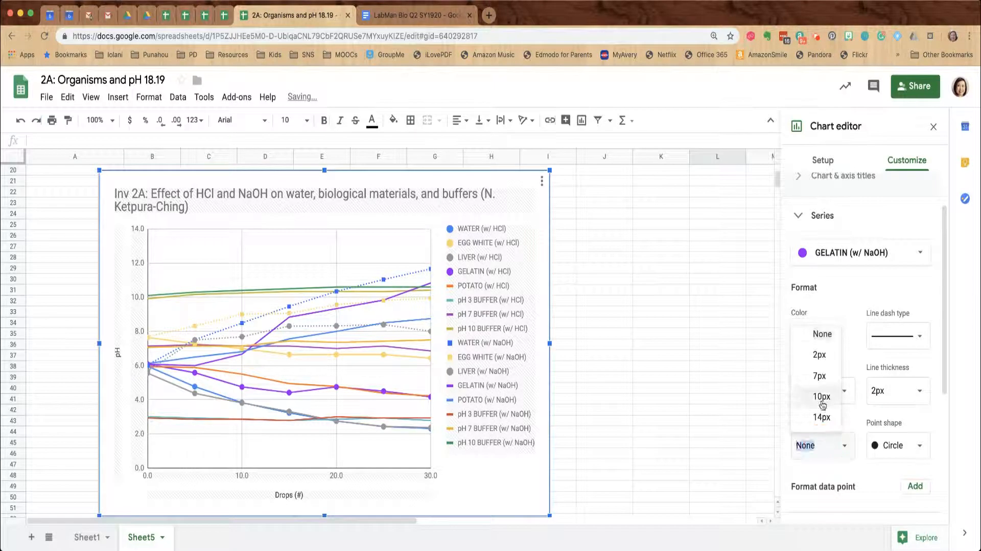
left_click(817, 377)
left_click(900, 336)
left_click(902, 333)
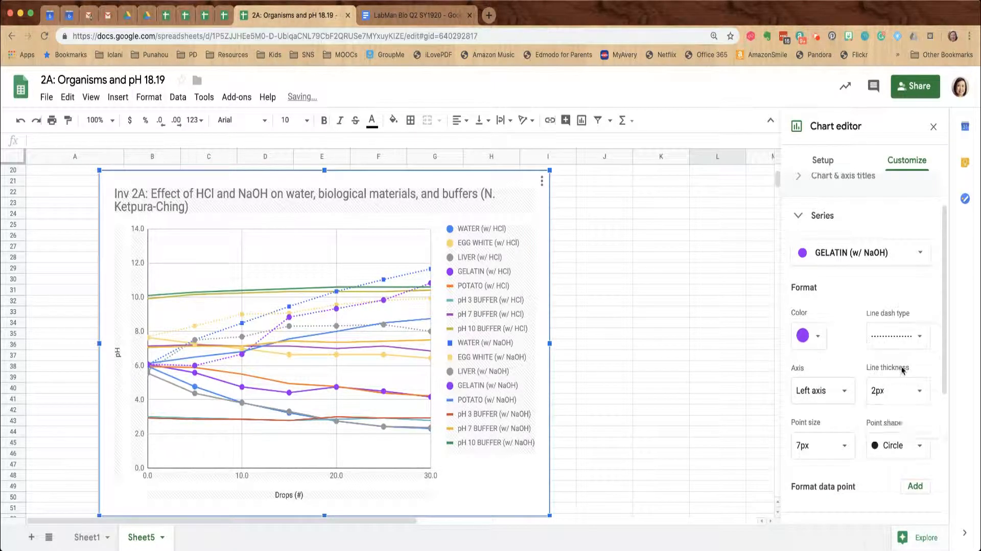
left_click(900, 448)
left_click(904, 482)
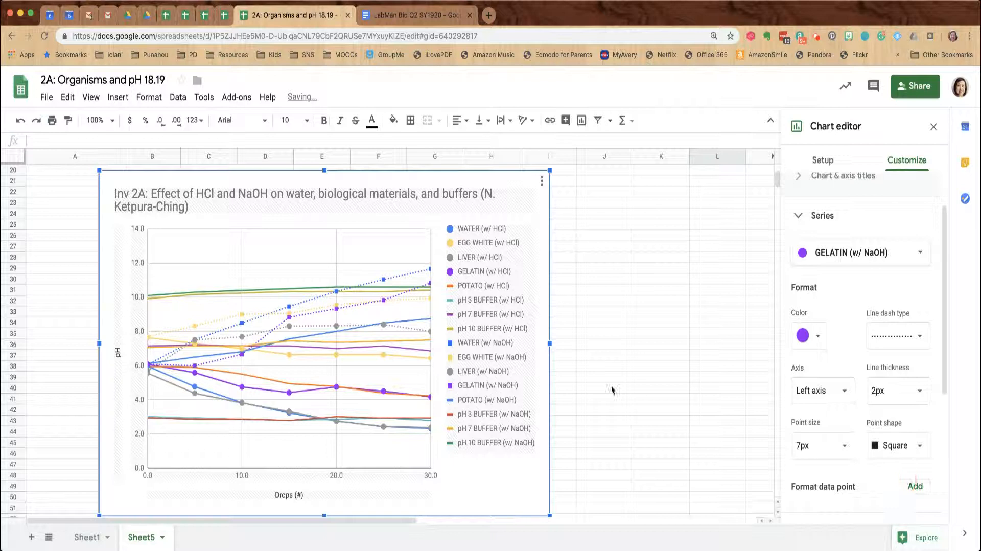
left_click(869, 253)
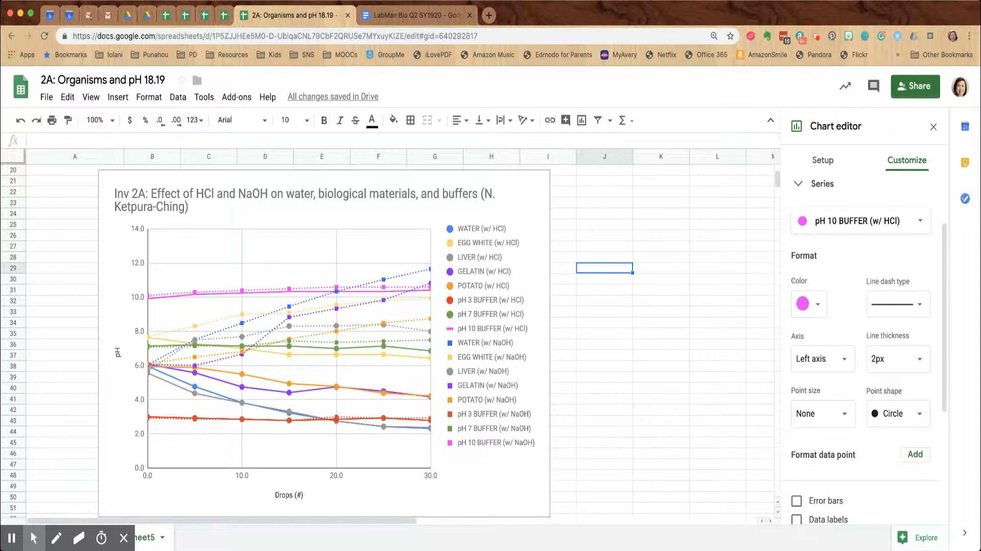
In the chart's Series settings, change the LIVER (w/ NaOH) point shape to Square
left_click(481, 231)
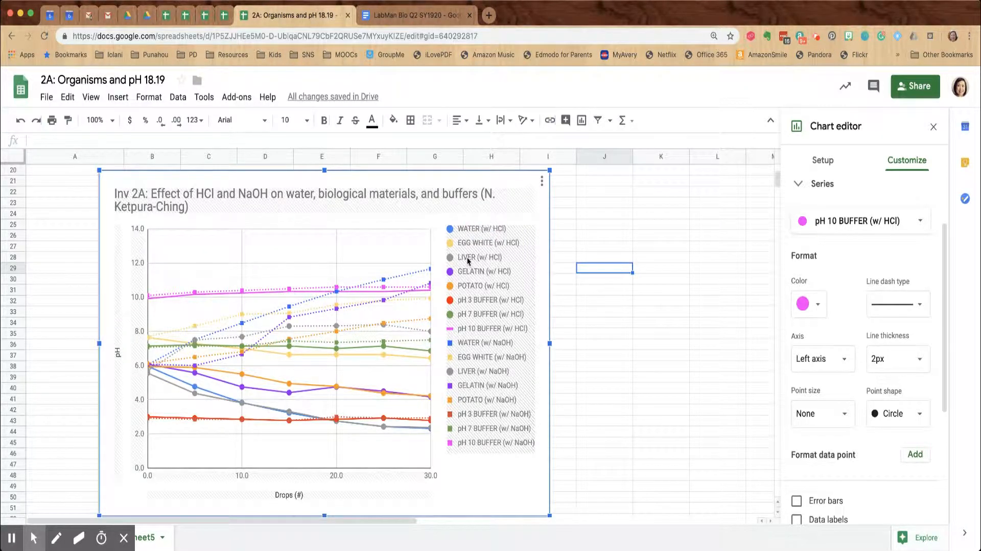
left_click(474, 375)
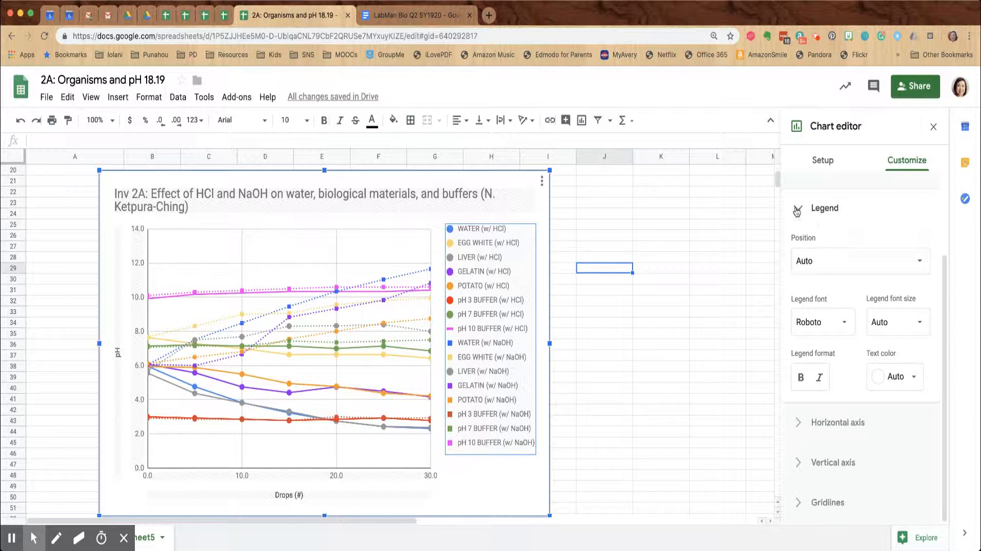
scroll(803, 248, "up", 3)
left_click(802, 275)
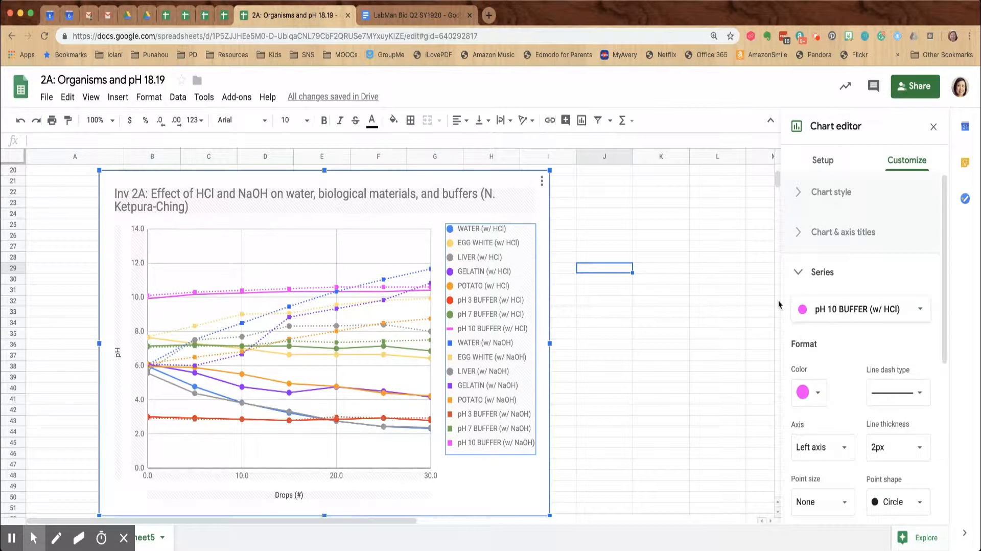
left_click(870, 306)
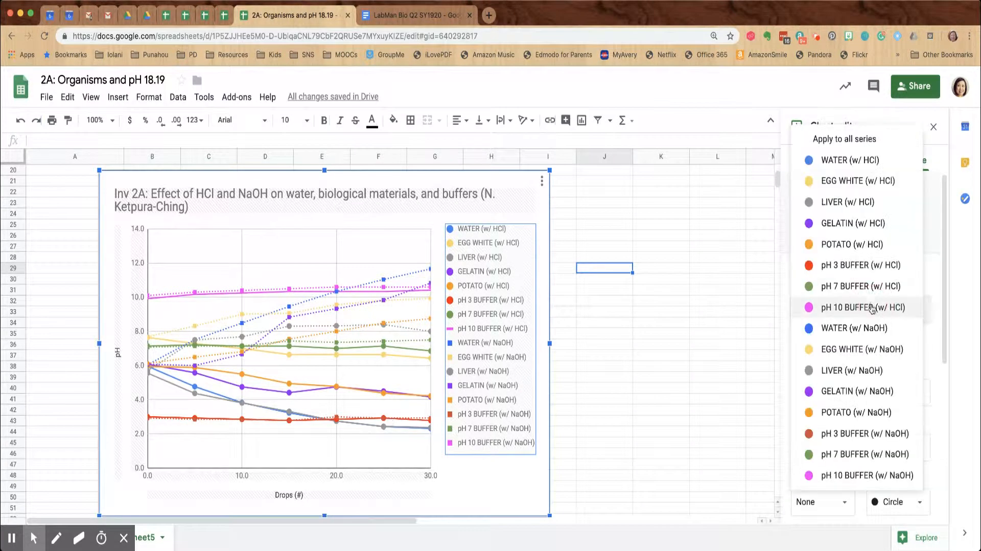
left_click(852, 370)
left_click(922, 501)
left_click(904, 538)
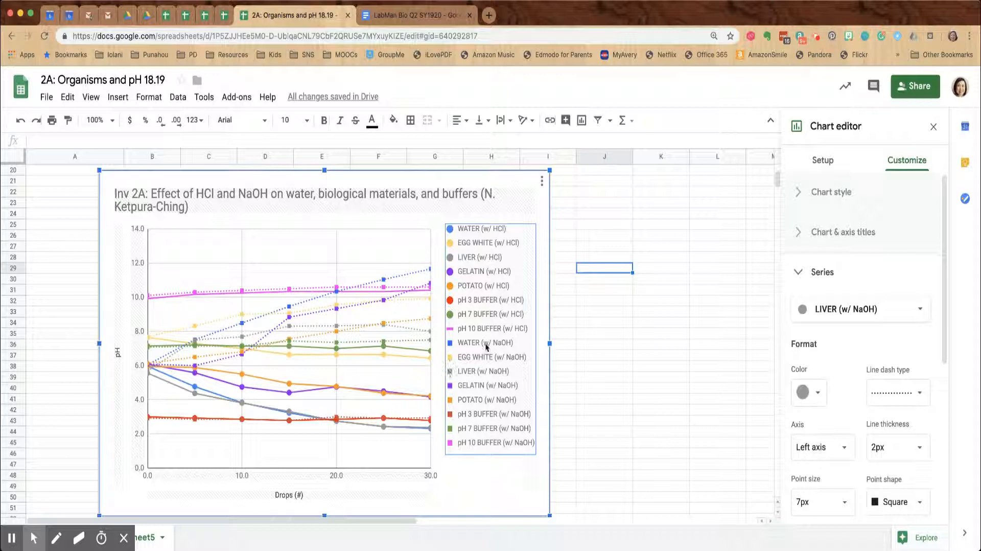
Drag the chart's right edge wider so the title fits one line, then show Download as options
left_click(603, 412)
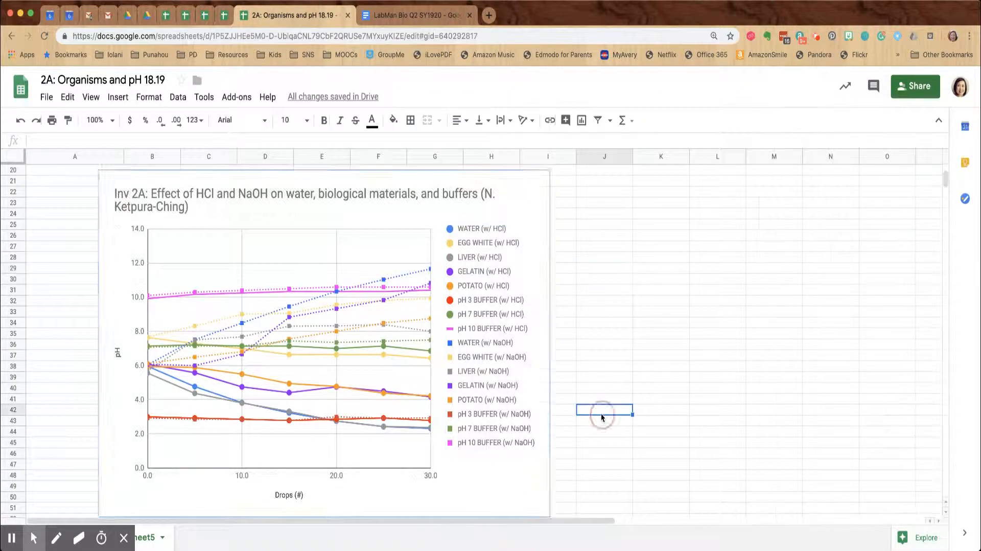
left_click(528, 481)
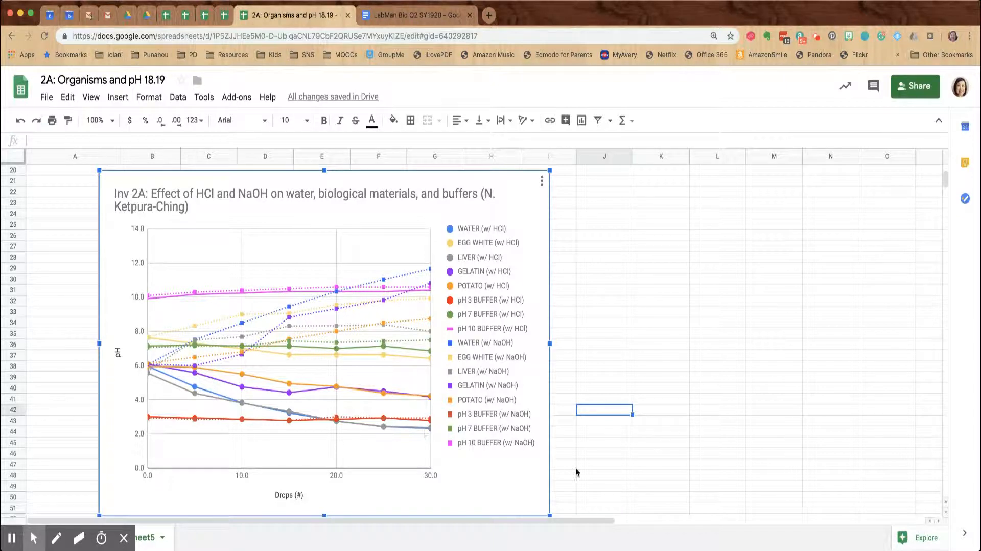
left_click_drag(549, 344, 610, 334)
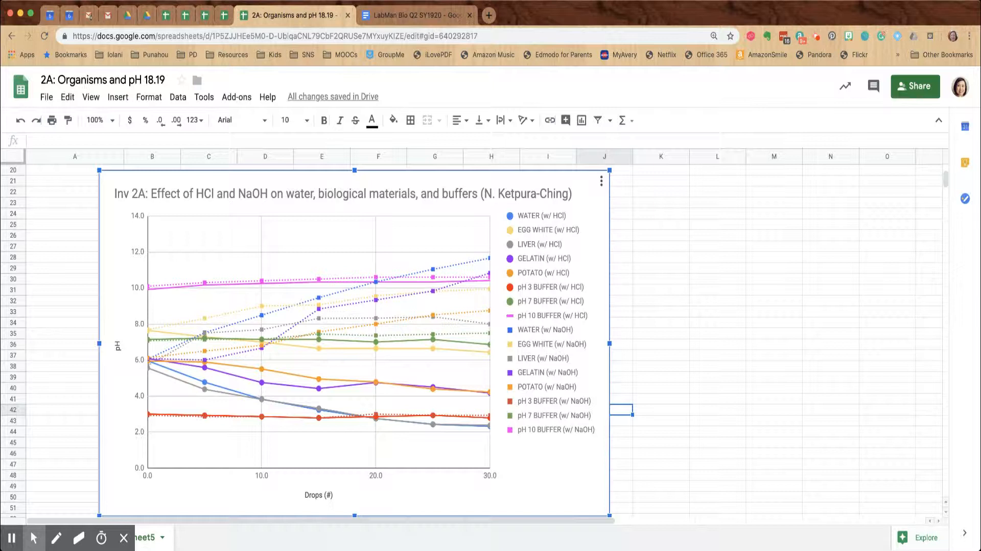
left_click(601, 180)
mouse_move(577, 249)
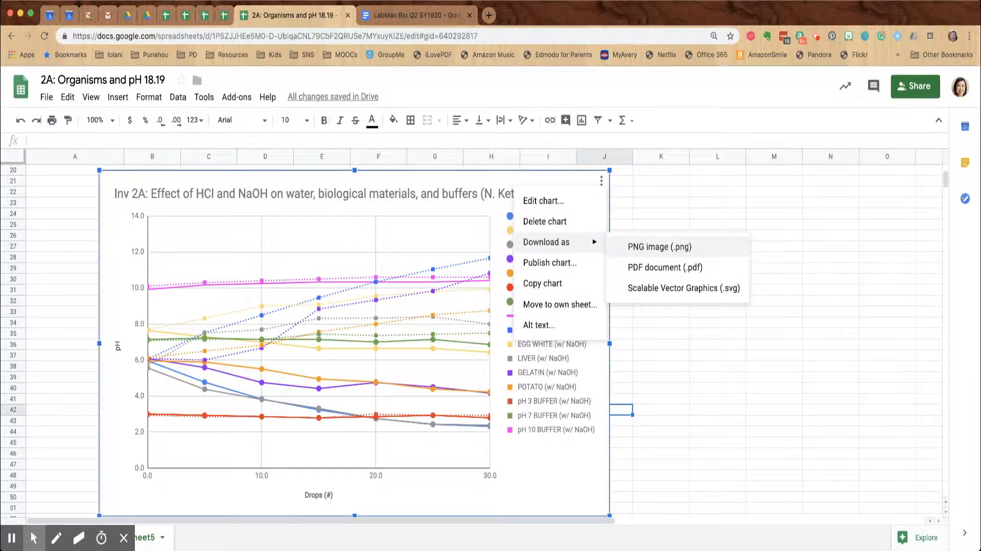
Choose PNG image (.png) to download the chart
left_click(628, 247)
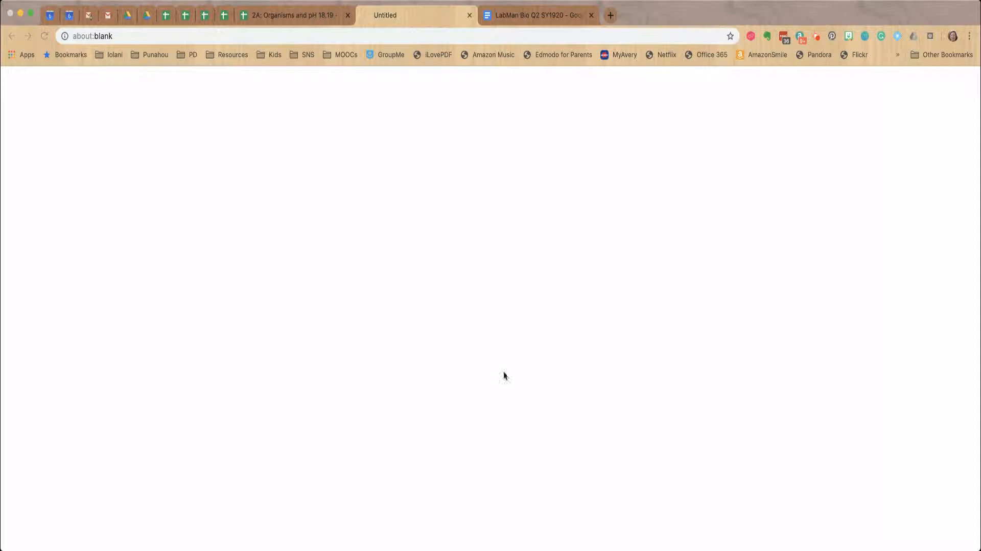